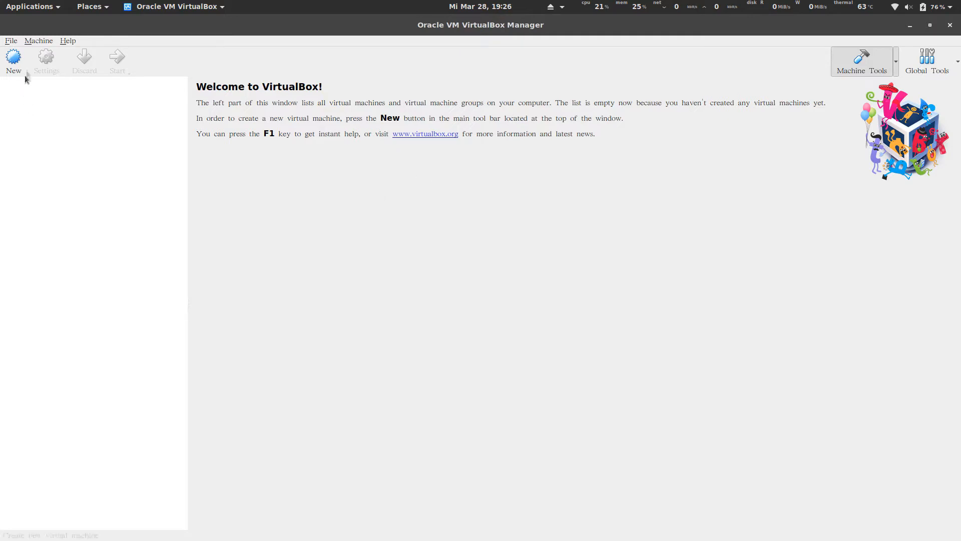
# Open the VirtualBox Preferences and inspect the default machine folder without changing it.
pyautogui.click(11, 42)
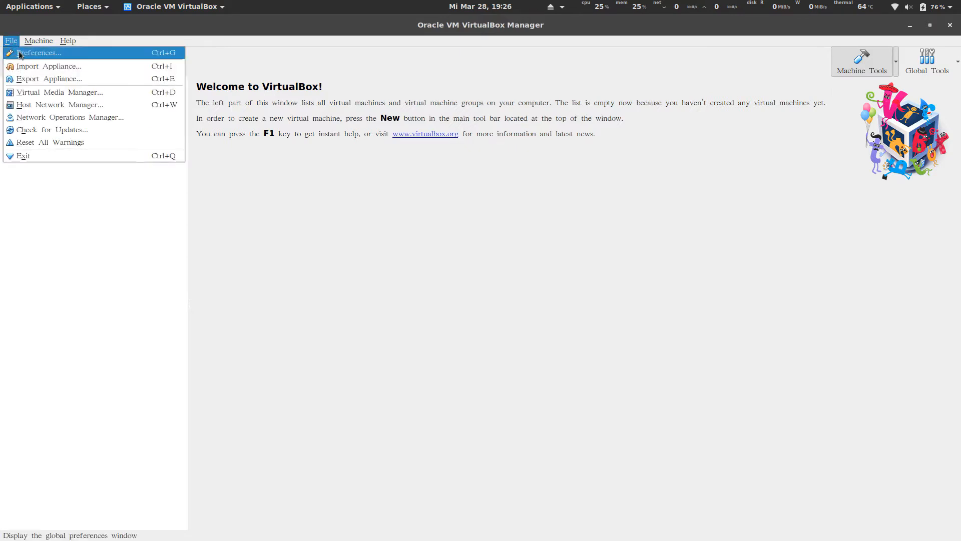
pyautogui.click(102, 56)
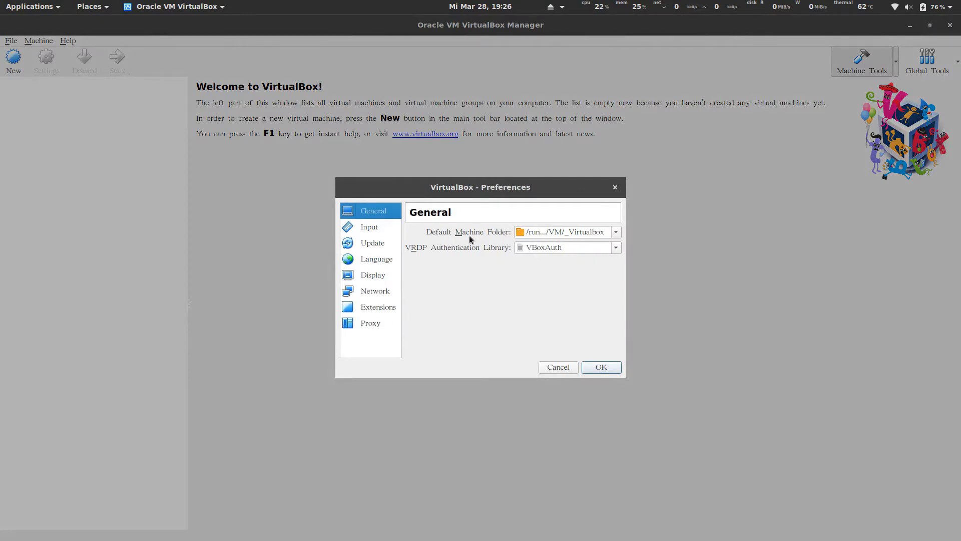
pyautogui.click(560, 232)
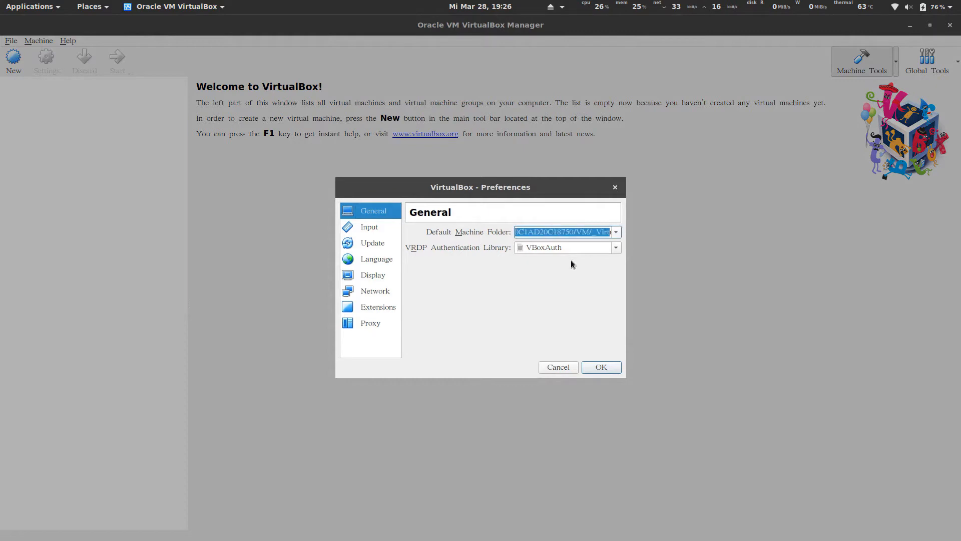
pyautogui.click(561, 231)
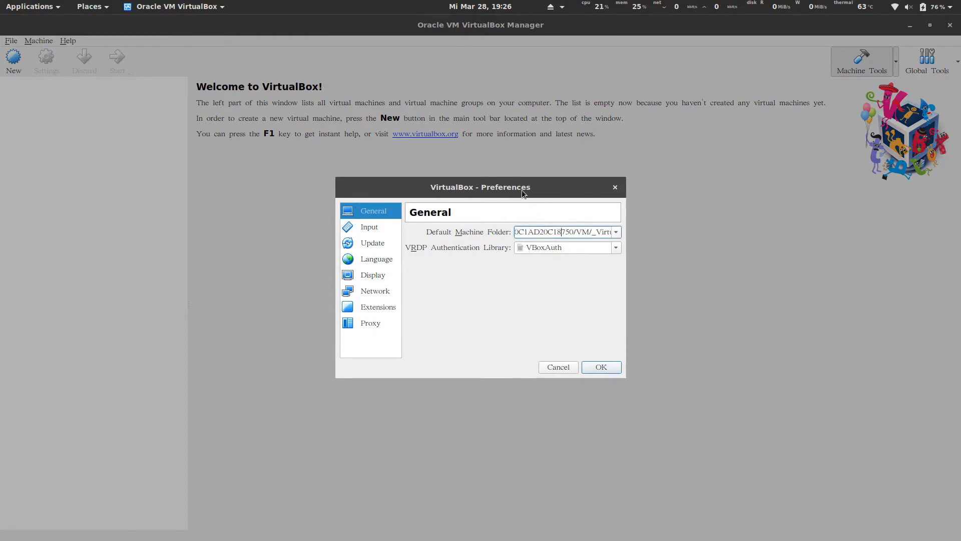
pyautogui.click(618, 234)
pyautogui.scroll(-1, 566, 245)
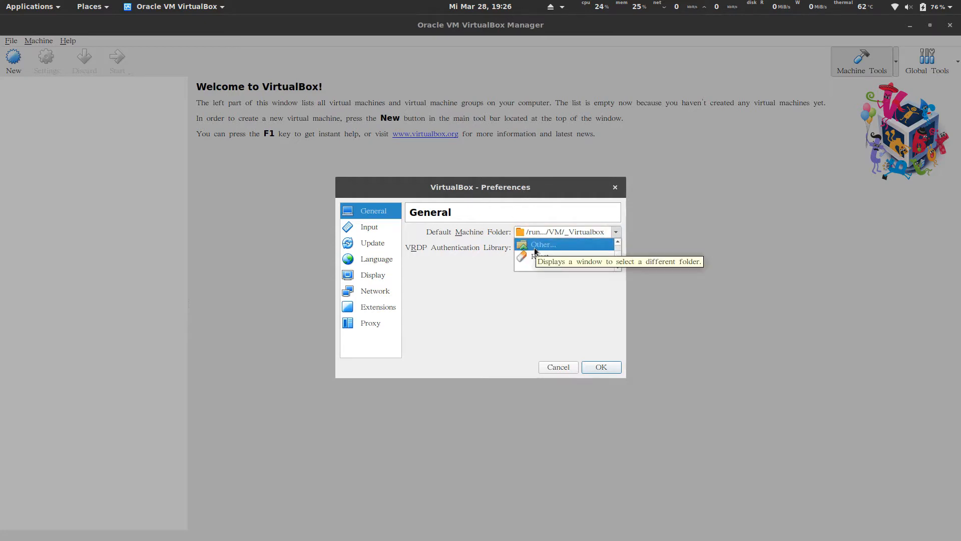
pyautogui.click(479, 251)
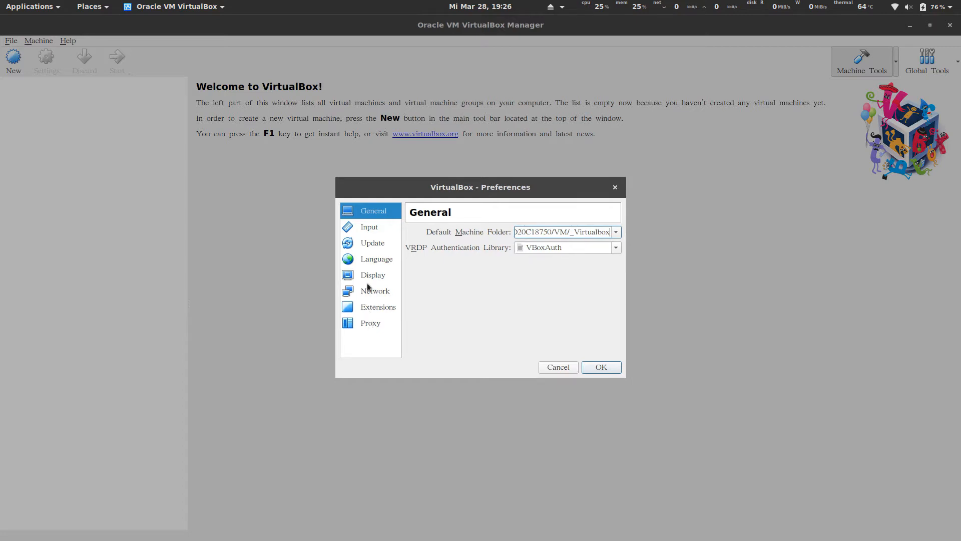
# Look through the Input, Update, Language, Display, Network, Extensions and Proxy pages.
pyautogui.click(370, 230)
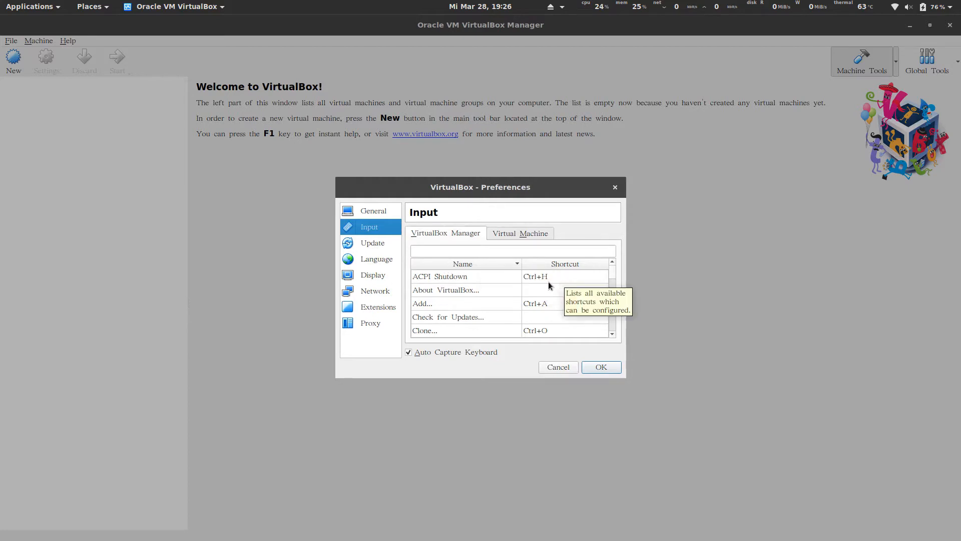
pyautogui.click(370, 244)
pyautogui.click(368, 260)
pyautogui.click(372, 276)
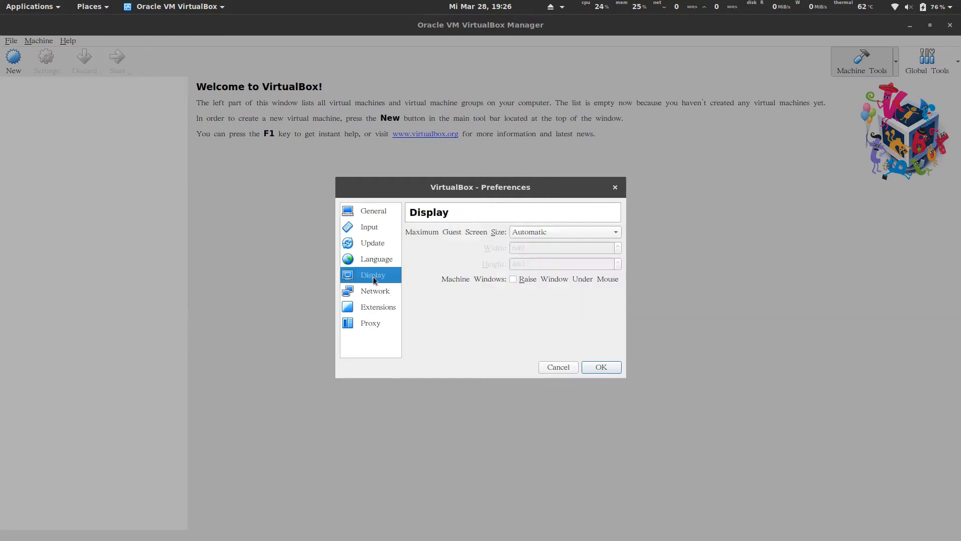
pyautogui.click(373, 292)
pyautogui.click(371, 303)
pyautogui.click(370, 321)
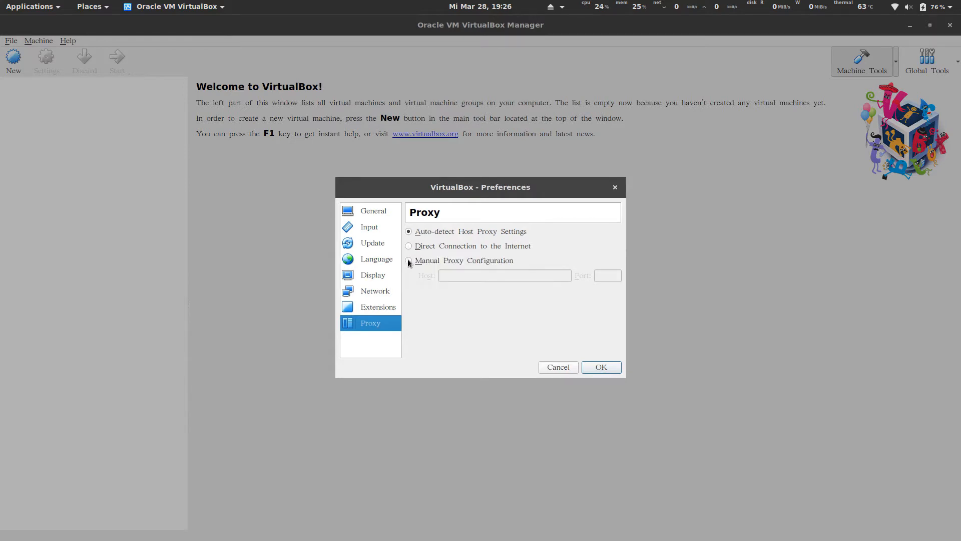
# Leave the proxy set to Auto-detect Host Proxy Settings after trying the other modes.
pyautogui.click(408, 260)
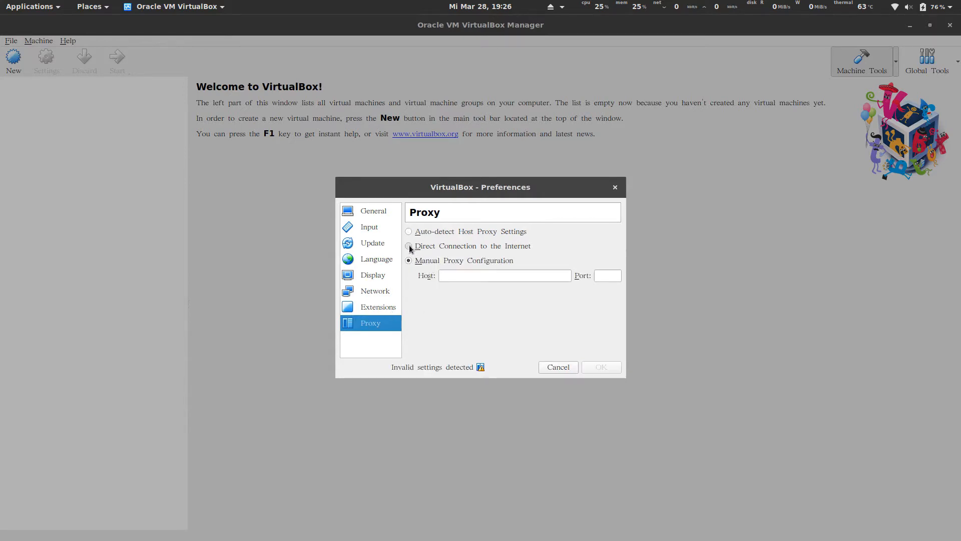
pyautogui.click(409, 246)
pyautogui.click(413, 261)
pyautogui.click(409, 232)
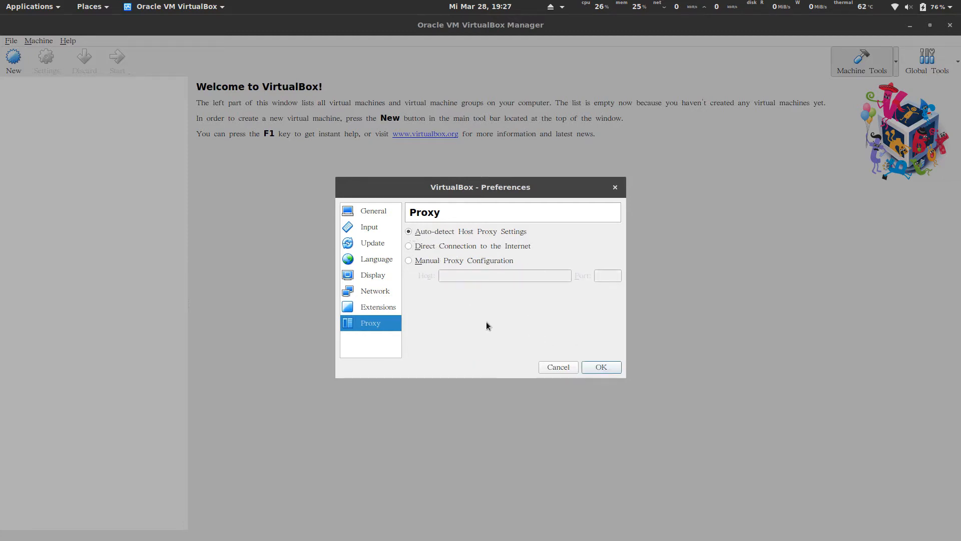
# Close Preferences and start a new VM named 'Kali linux' with version Debian (64-bit).
pyautogui.click(599, 370)
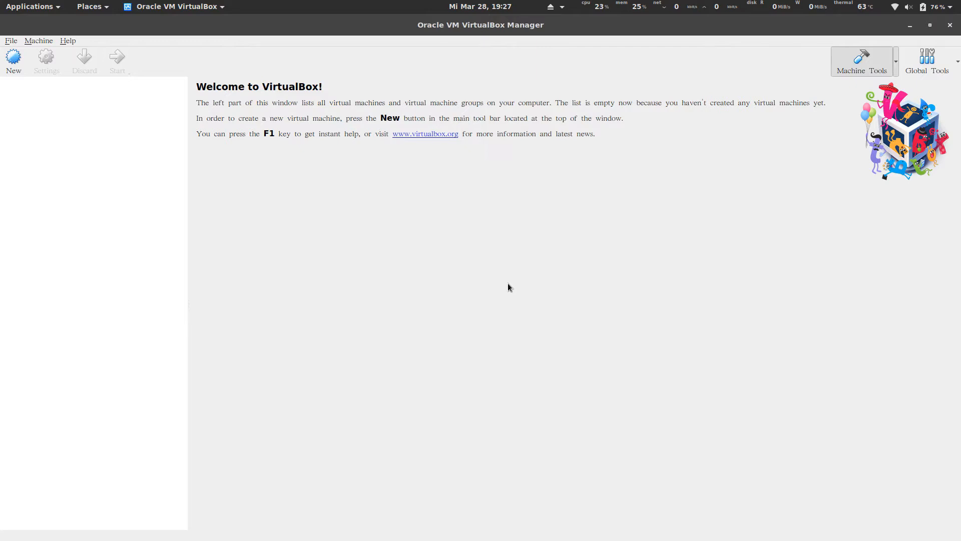
pyautogui.click(13, 70)
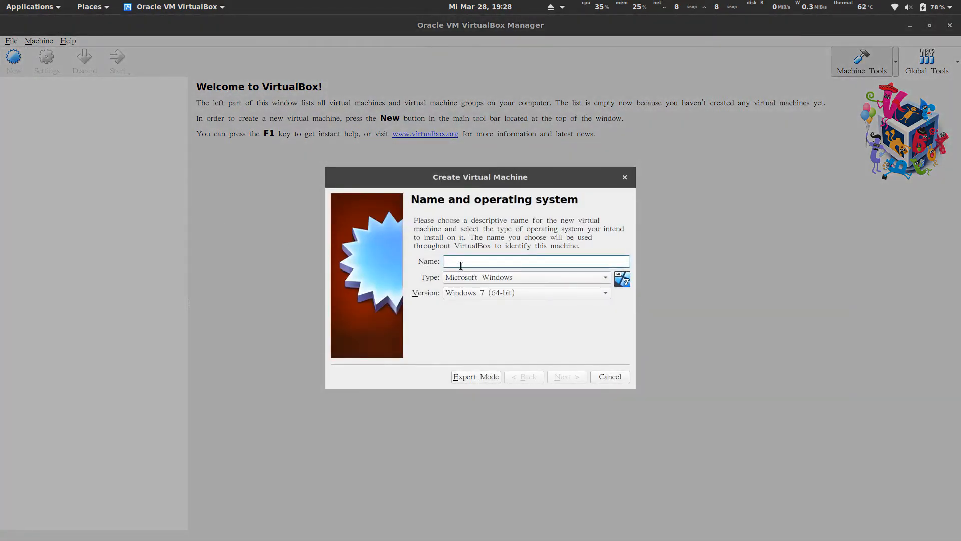
pyautogui.write('Kali')
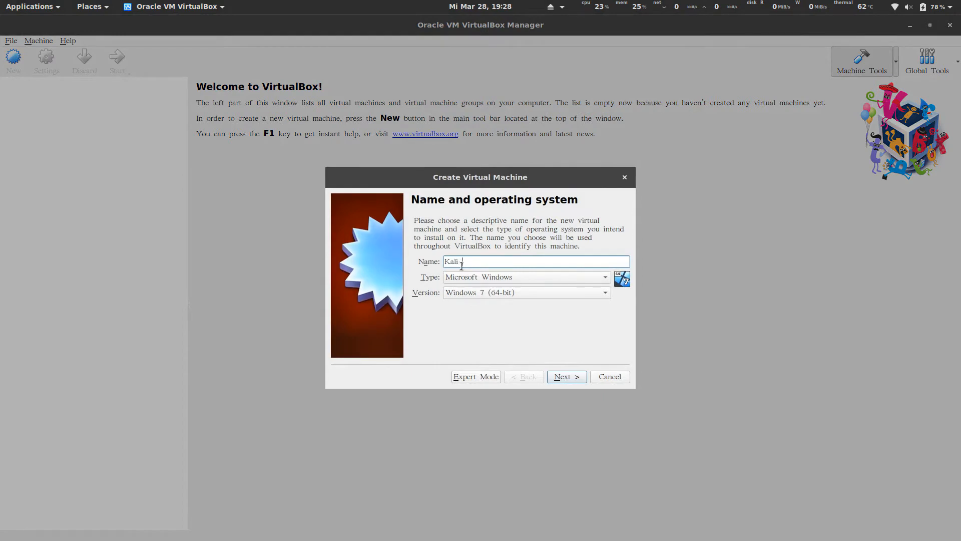
pyautogui.write(' linux')
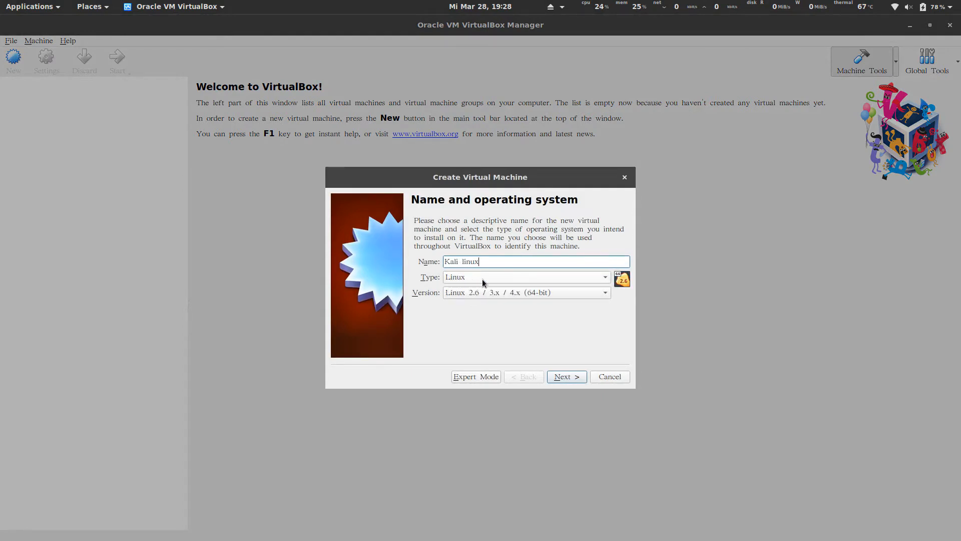
pyautogui.click(477, 294)
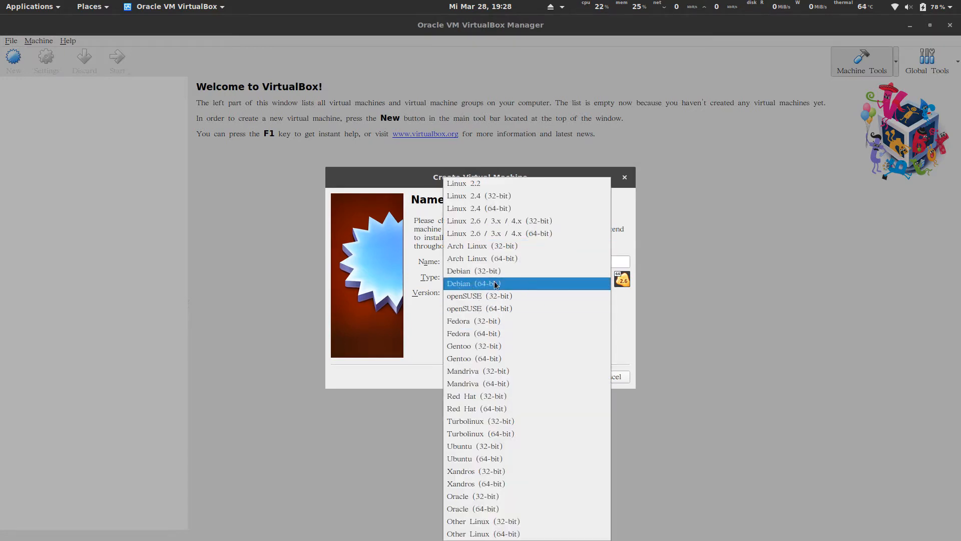
pyautogui.click(496, 285)
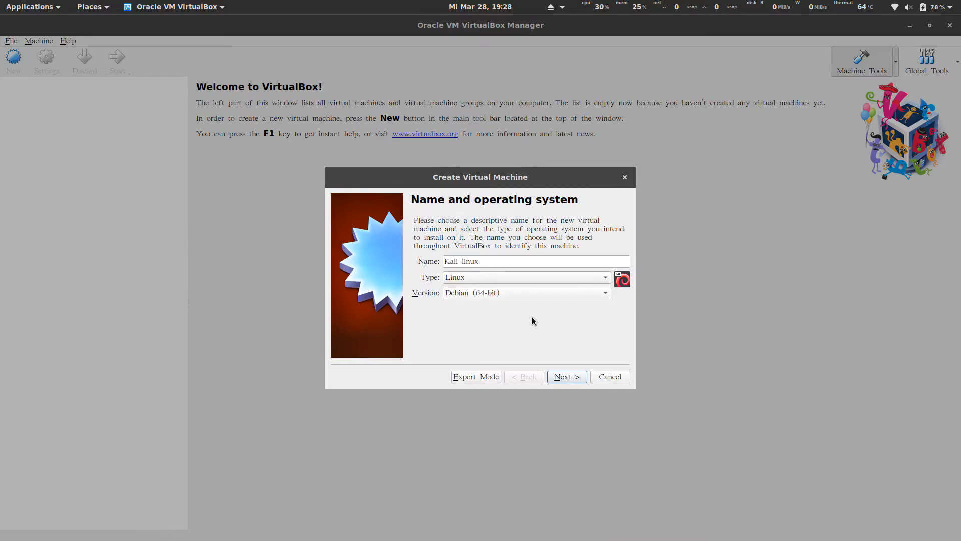
pyautogui.click(569, 377)
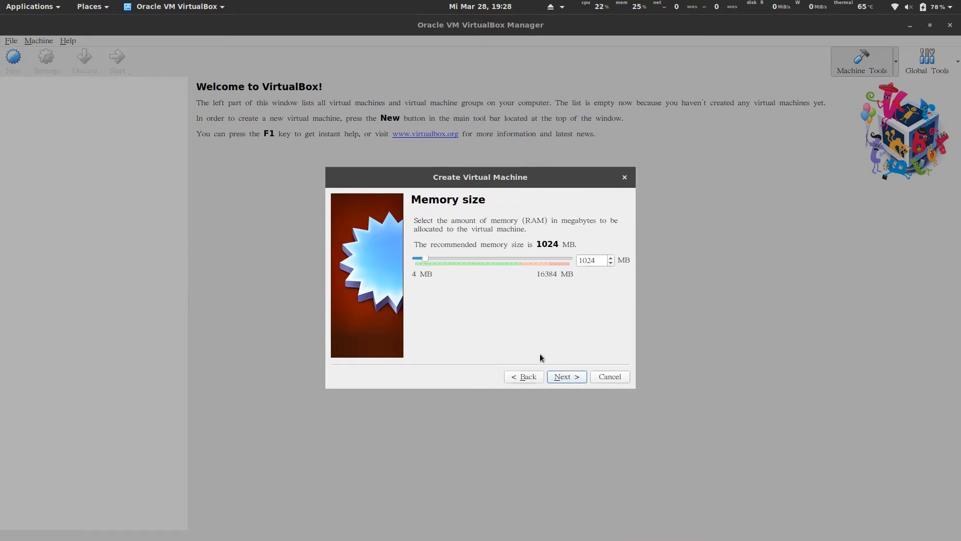
# Replace the 1024 MB memory value with 4096 MB.
pyautogui.doubleClick(601, 258)
pyautogui.click(601, 259)
pyautogui.doubleClick(600, 259)
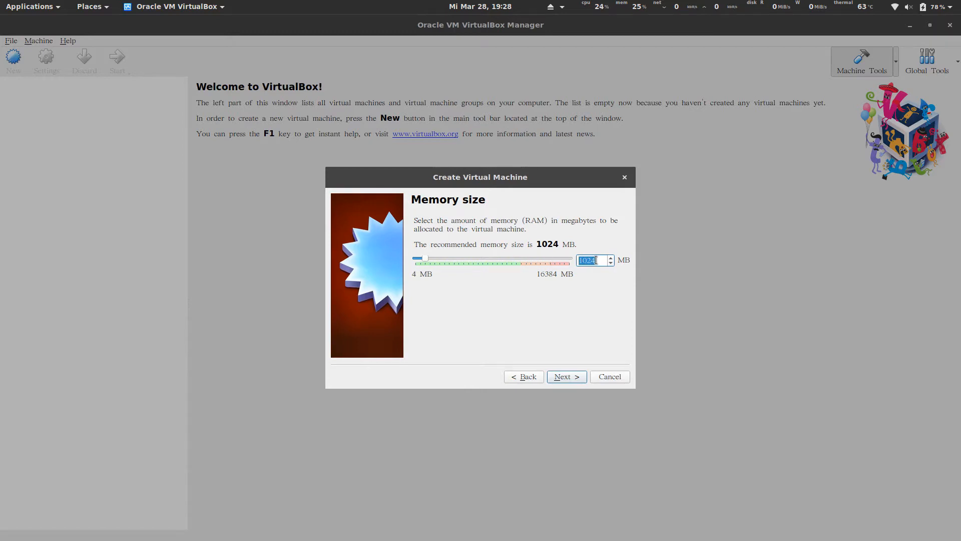
pyautogui.click(595, 260)
pyautogui.doubleClick(599, 258)
pyautogui.write('2048')
pyautogui.hotkey('ctrl', 'a')
pyautogui.write('4096')
pyautogui.moveTo(603, 258); pyautogui.dragTo(564, 257)
pyautogui.write('2048')
pyautogui.write('4096')
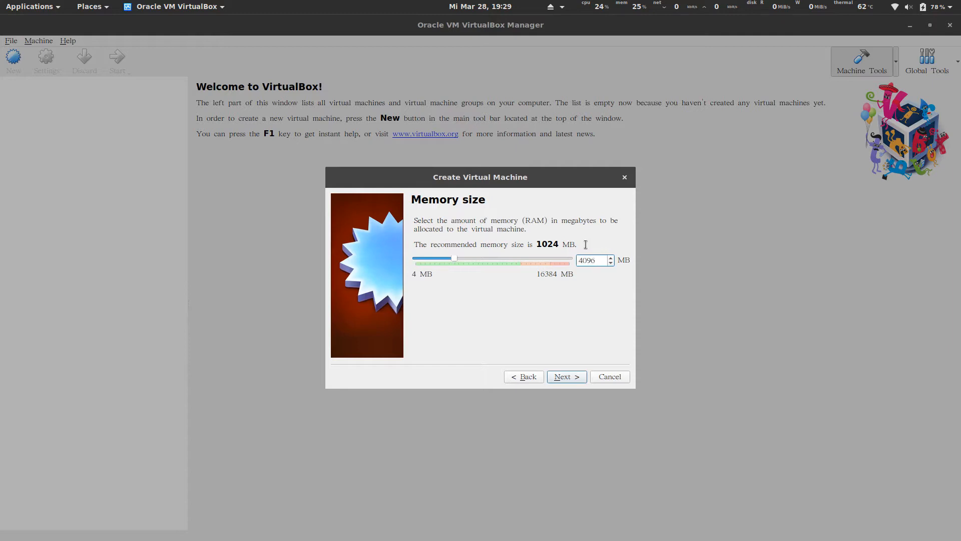
# On the hard disk page, choose to create a new virtual hard disk.
pyautogui.click(559, 380)
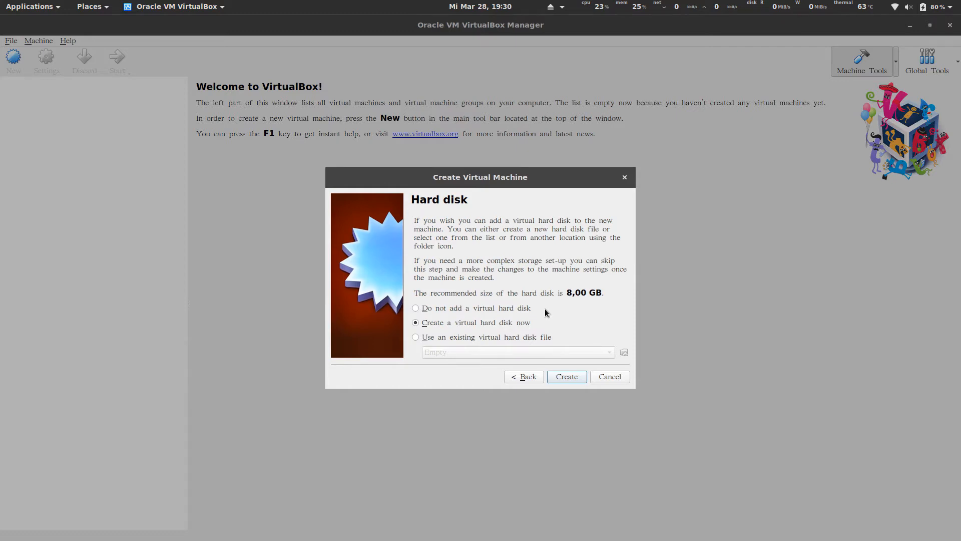
pyautogui.click(474, 308)
pyautogui.click(565, 377)
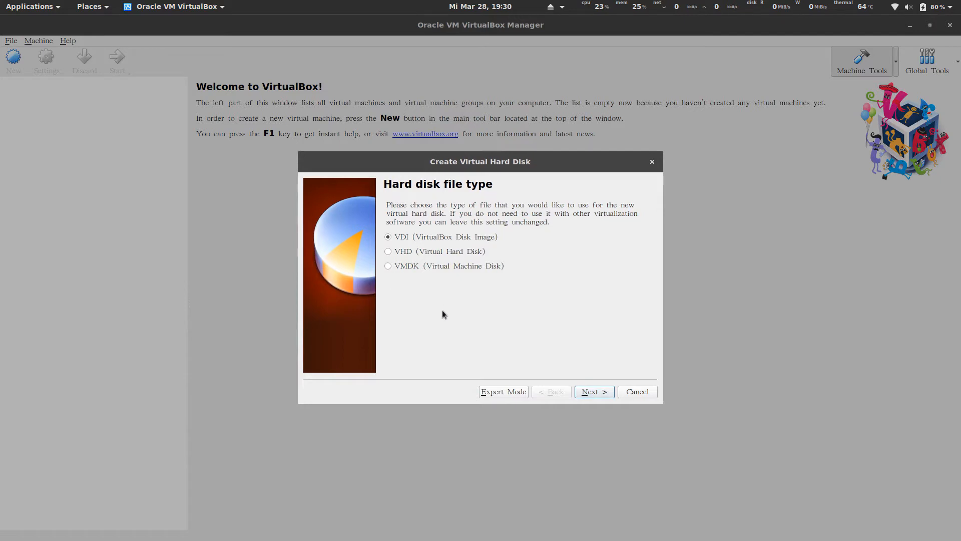
# Keep the VDI file type and Dynamically allocated storage for the new disk.
pyautogui.click(593, 393)
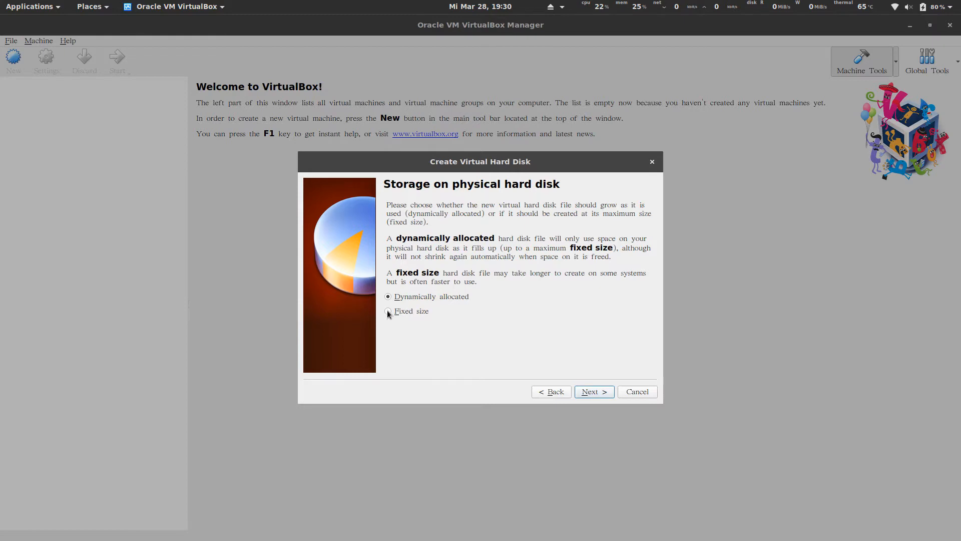
pyautogui.moveTo(479, 282); pyautogui.dragTo(386, 273)
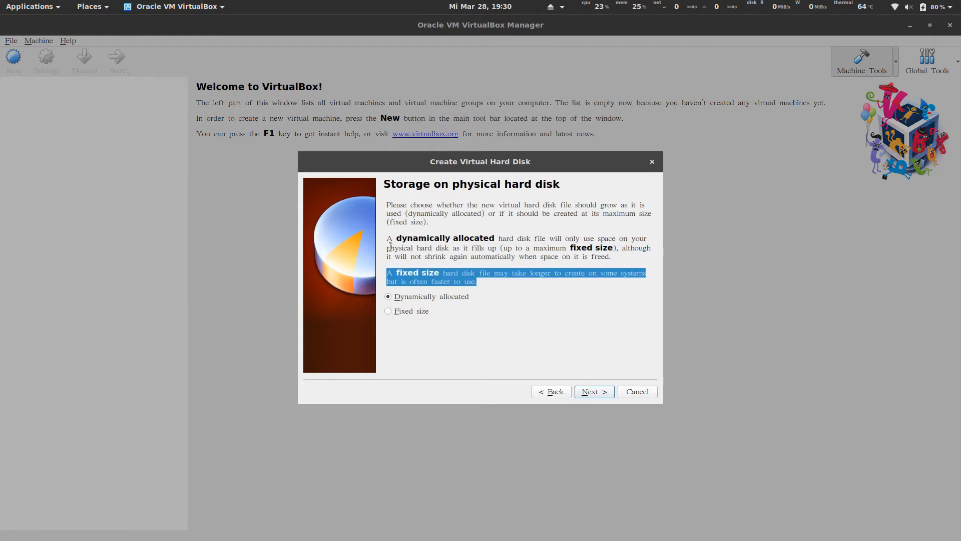
pyautogui.moveTo(386, 238); pyautogui.dragTo(490, 284)
pyautogui.click(490, 285)
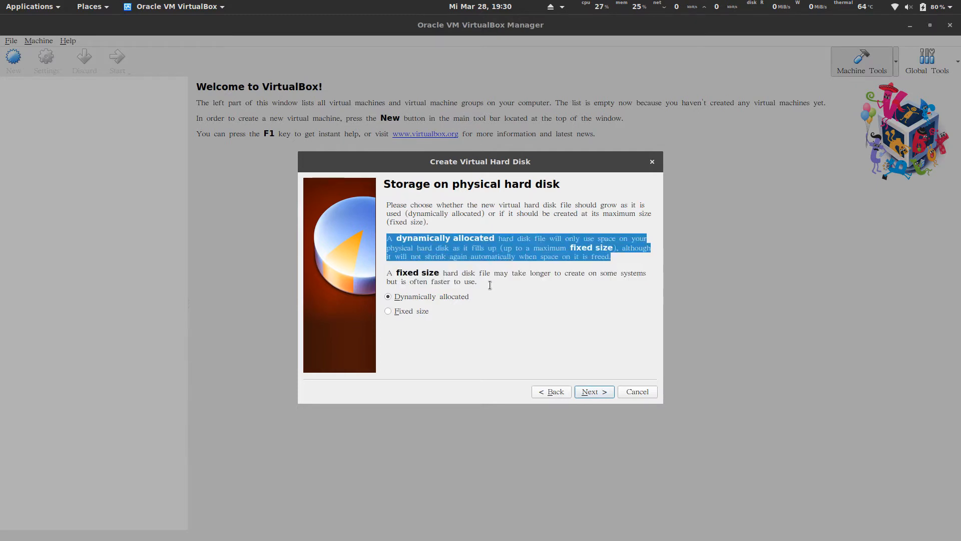
pyautogui.click(502, 242)
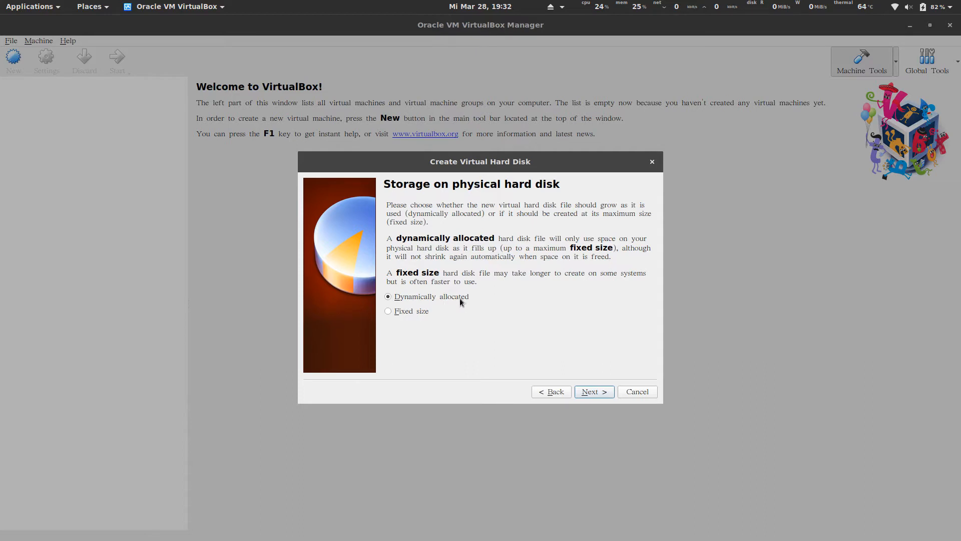
pyautogui.click(591, 393)
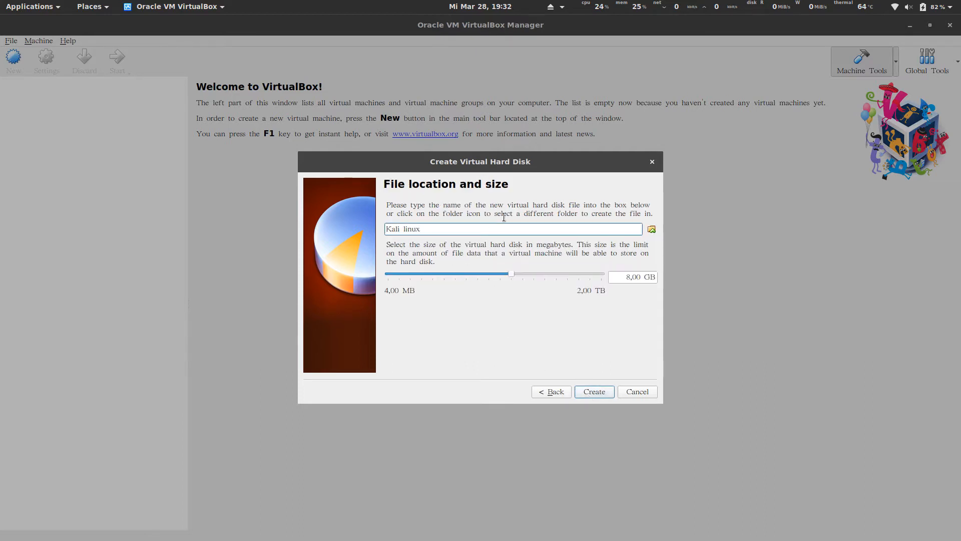
# Set the 'Kali linux' disk size to 100 GB and create the VM.
pyautogui.click(627, 276)
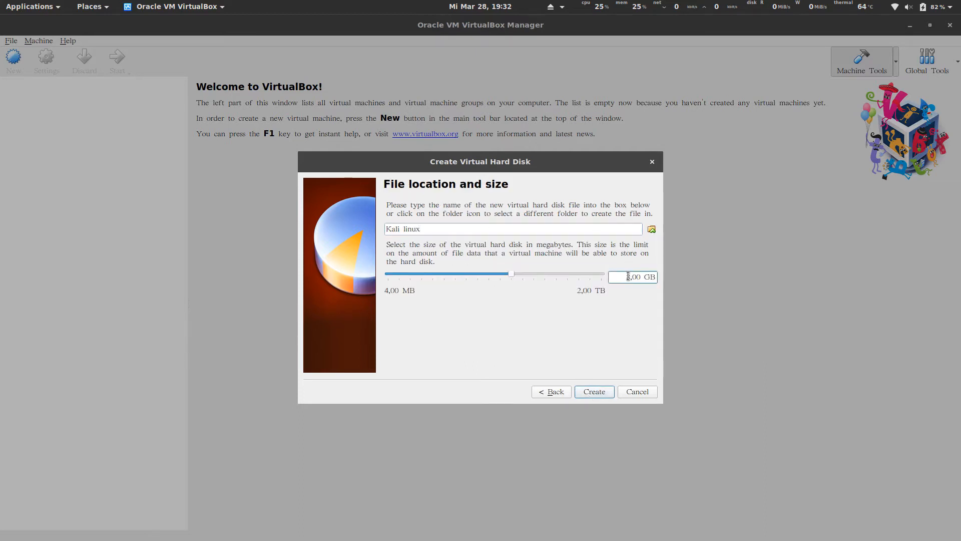
pyautogui.doubleClick(629, 276)
pyautogui.write('100')
pyautogui.moveTo(551, 276); pyautogui.dragTo(613, 292)
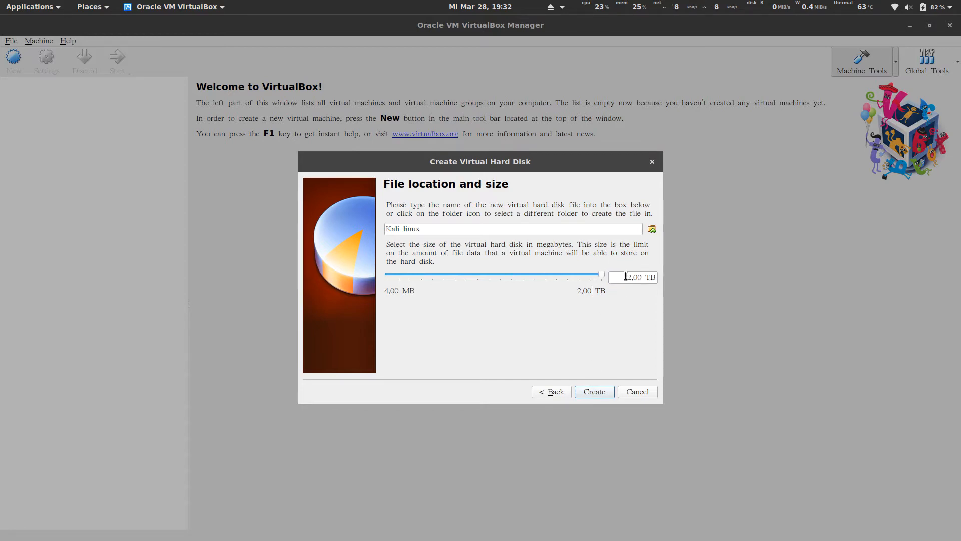
pyautogui.click(628, 276)
pyautogui.doubleClick(628, 276)
pyautogui.write('100')
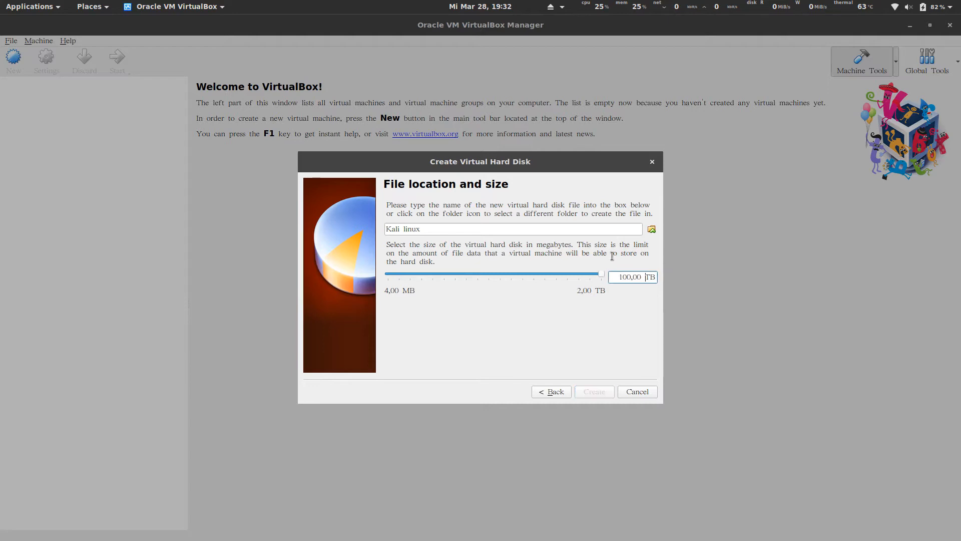
pyautogui.press('BackSpace')
pyautogui.press('Delete')
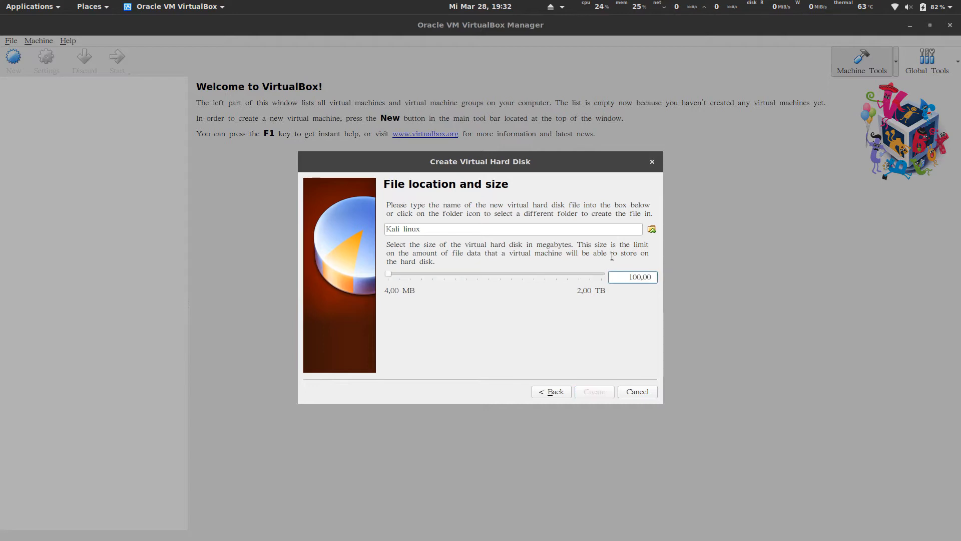
pyautogui.write('GB')
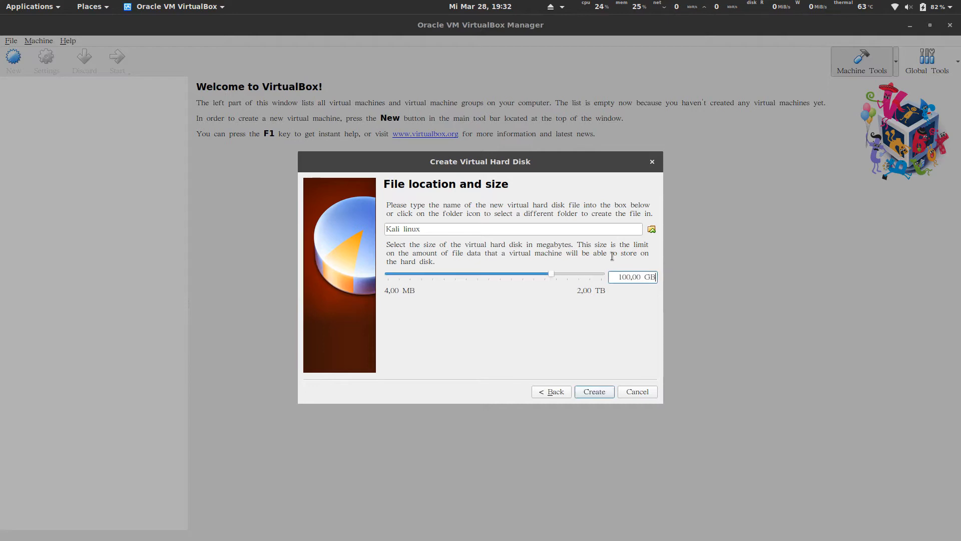
pyautogui.click(585, 392)
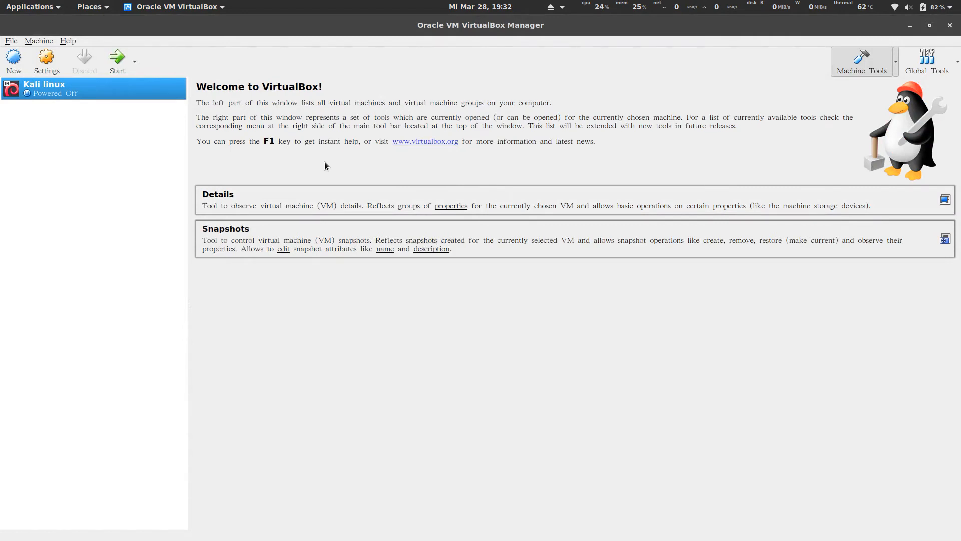
# In Kali linux's settings, remove Floppy from the System boot order.
pyautogui.click(46, 70)
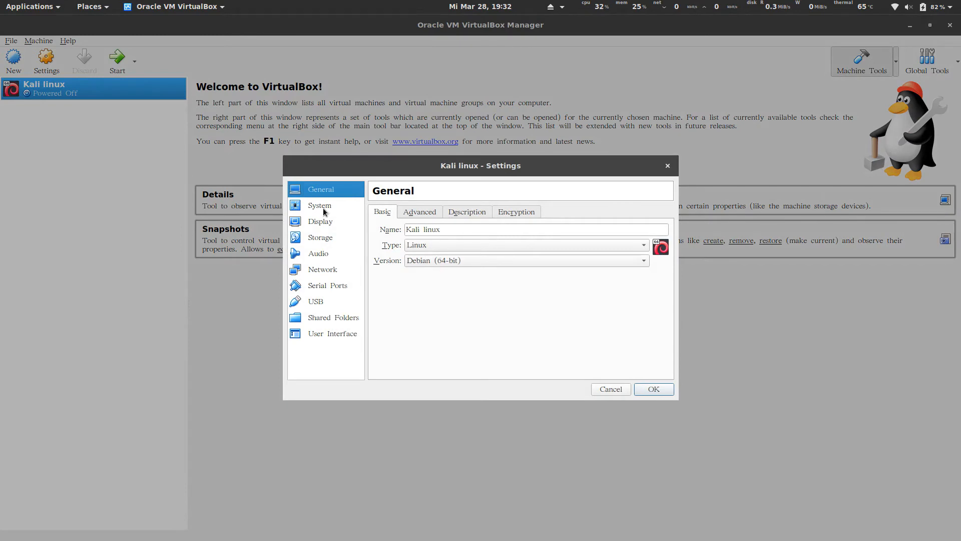
pyautogui.click(324, 212)
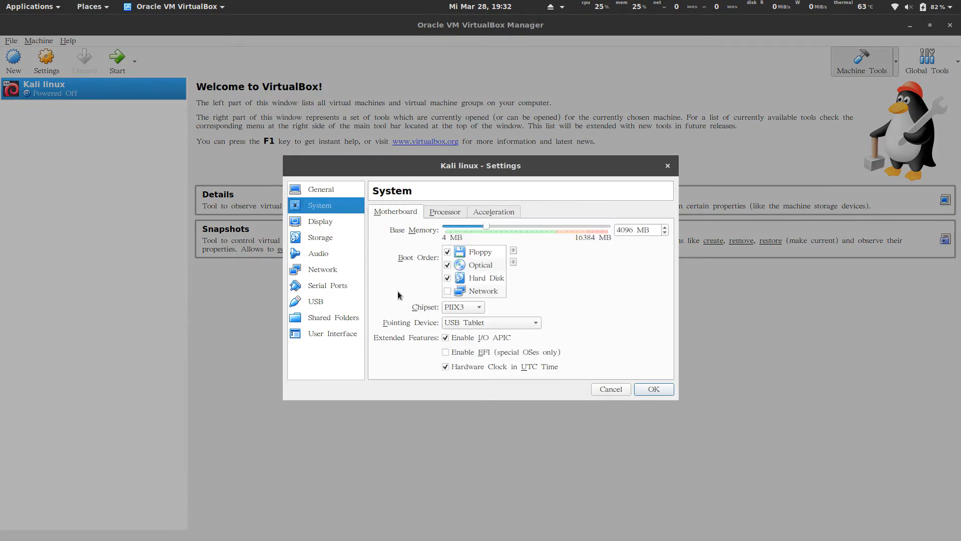
pyautogui.click(448, 252)
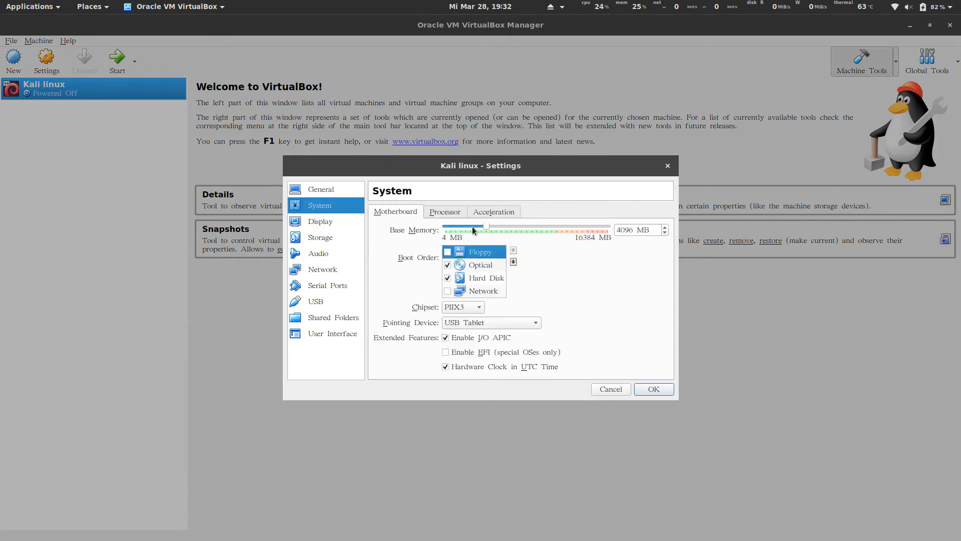
# Raise the processor count to 4, then check Display and reach Storage.
pyautogui.click(450, 215)
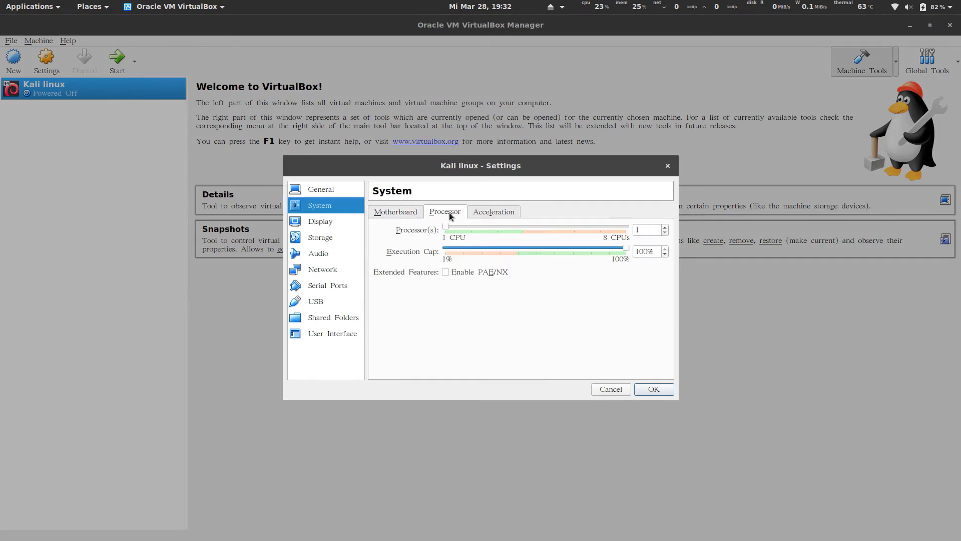
pyautogui.click(665, 228)
pyautogui.click(665, 228)
pyautogui.click(665, 228)
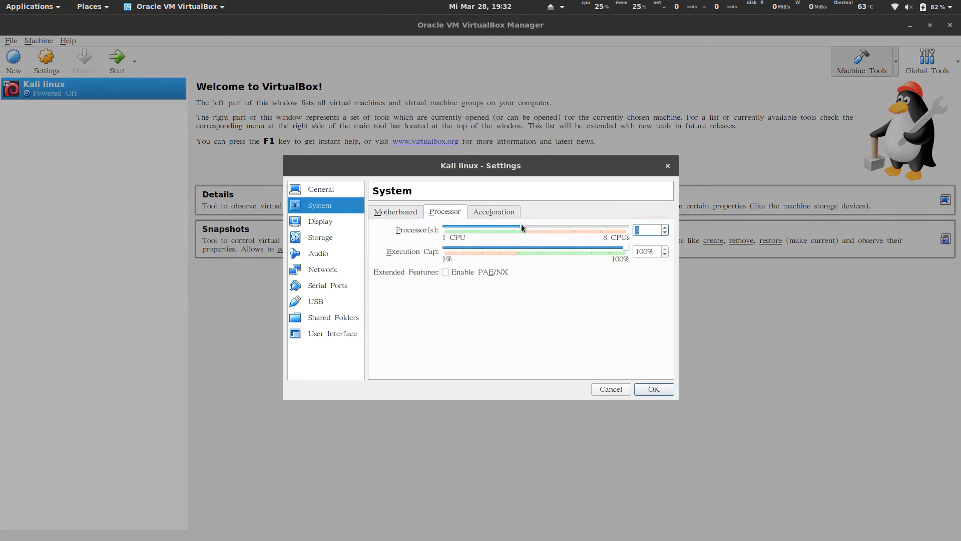
pyautogui.click(317, 222)
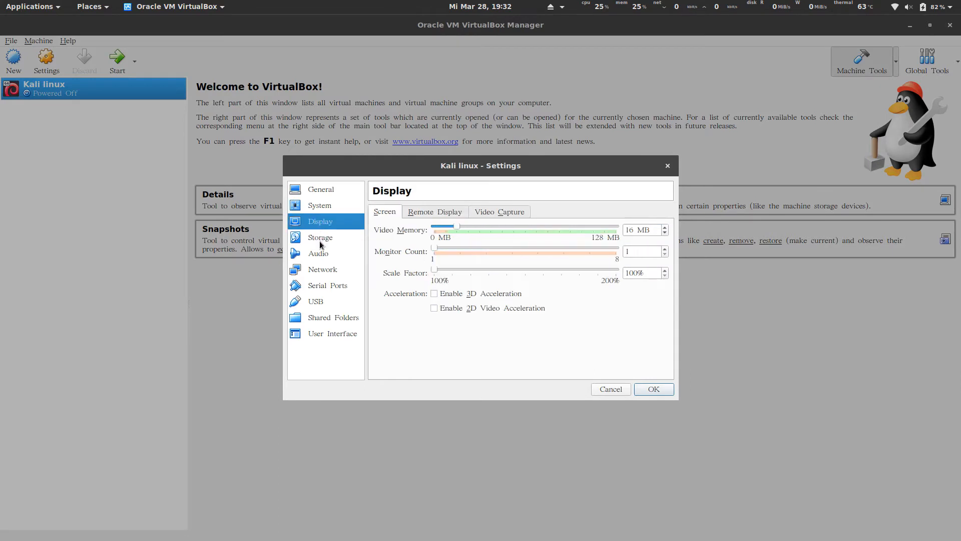
pyautogui.click(320, 243)
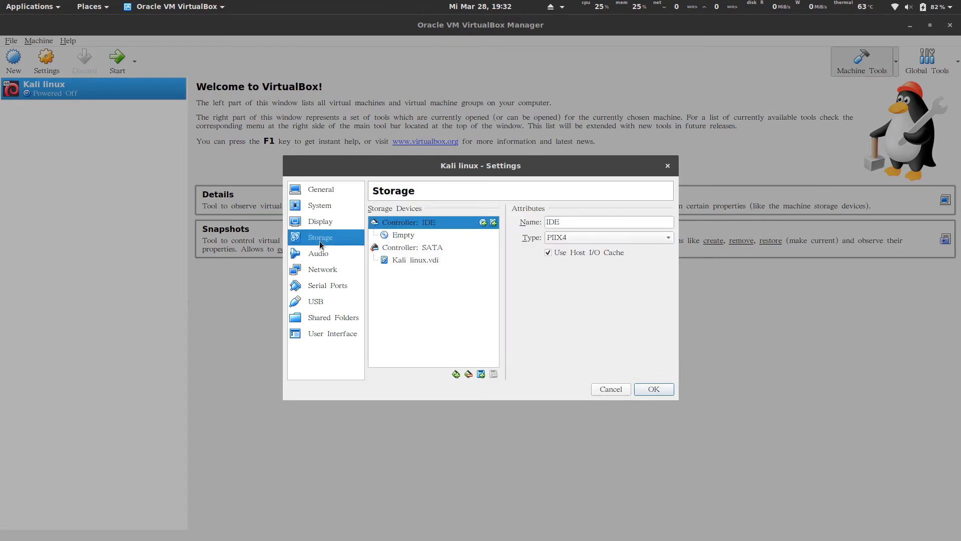
# Load kali-linux-2018.1-amd64.iso into the empty IDE optical drive.
pyautogui.click(406, 236)
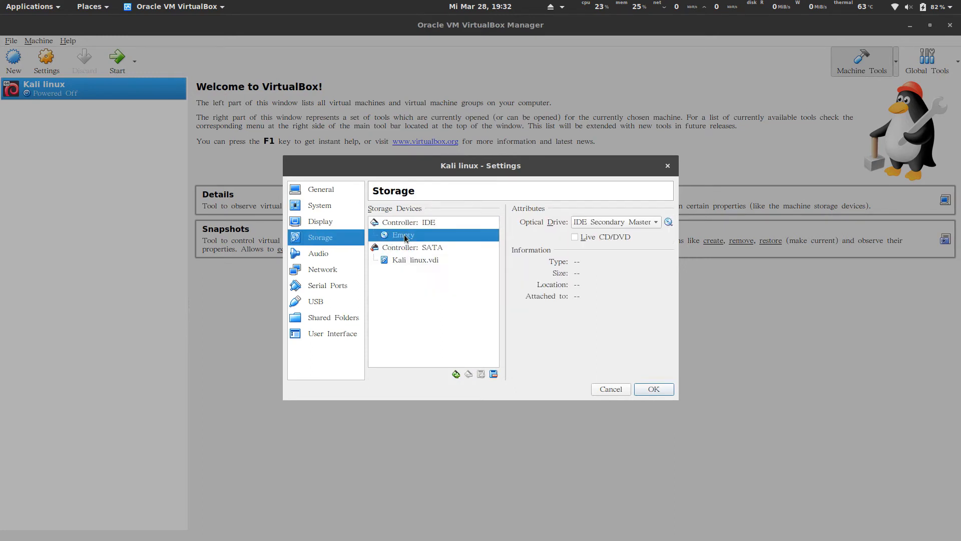
pyautogui.click(668, 223)
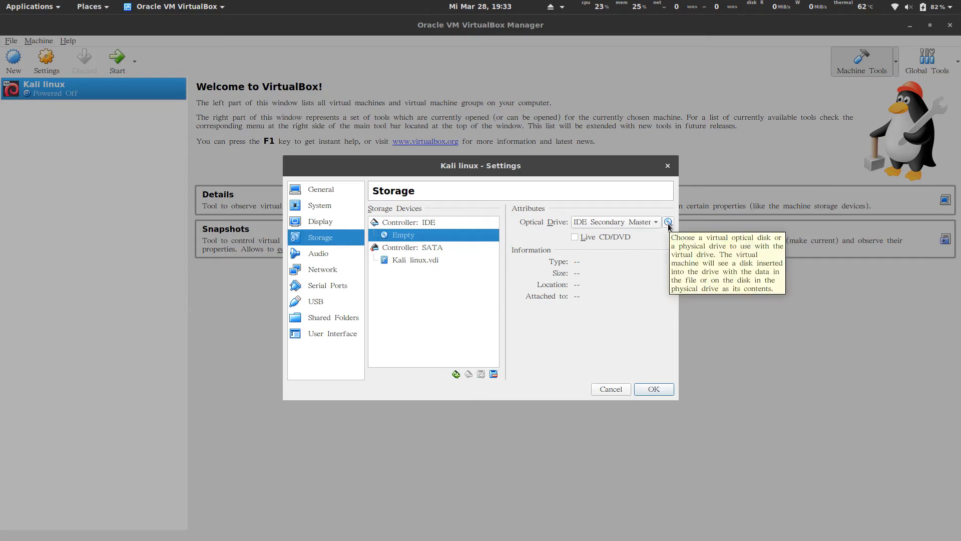
pyautogui.click(669, 225)
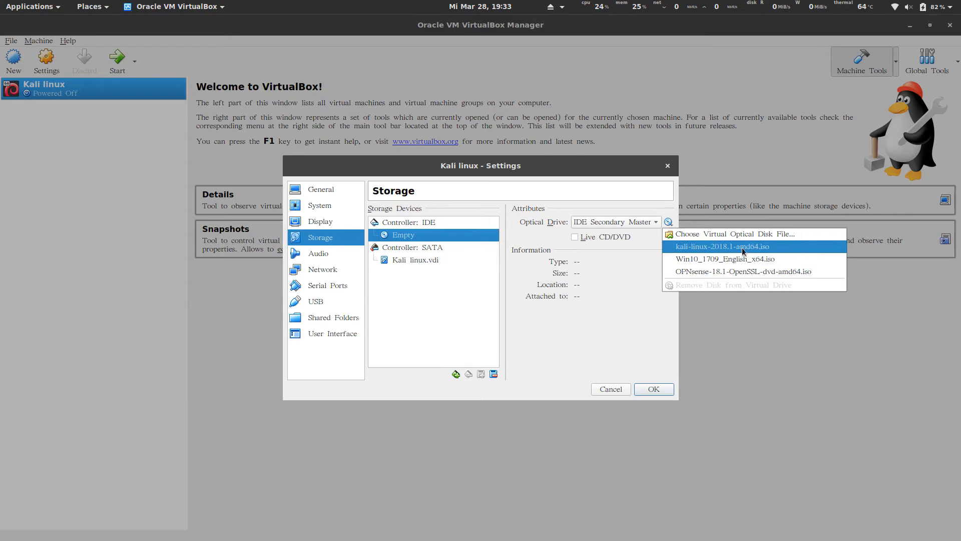
pyautogui.click(781, 248)
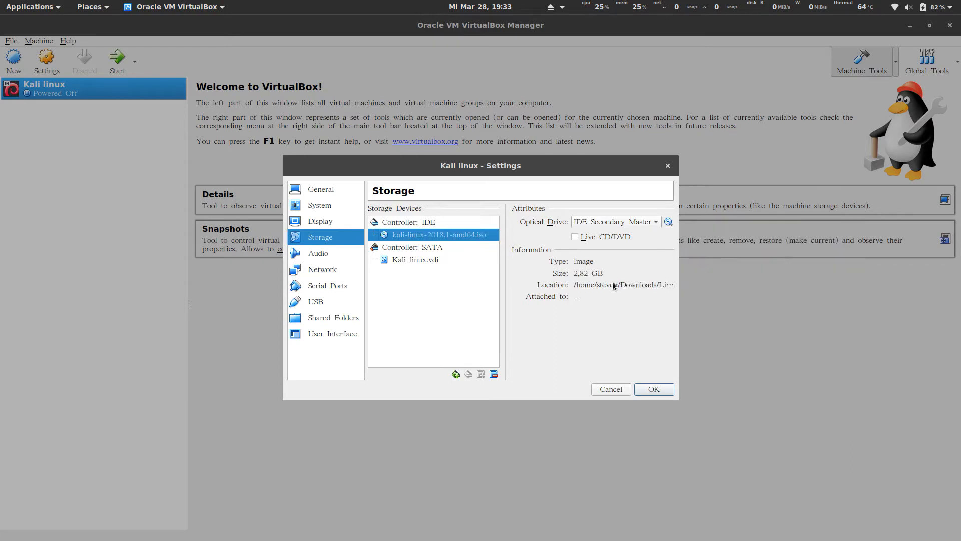
# Check Audio and keep the first network adapter attached to NAT.
pyautogui.click(321, 256)
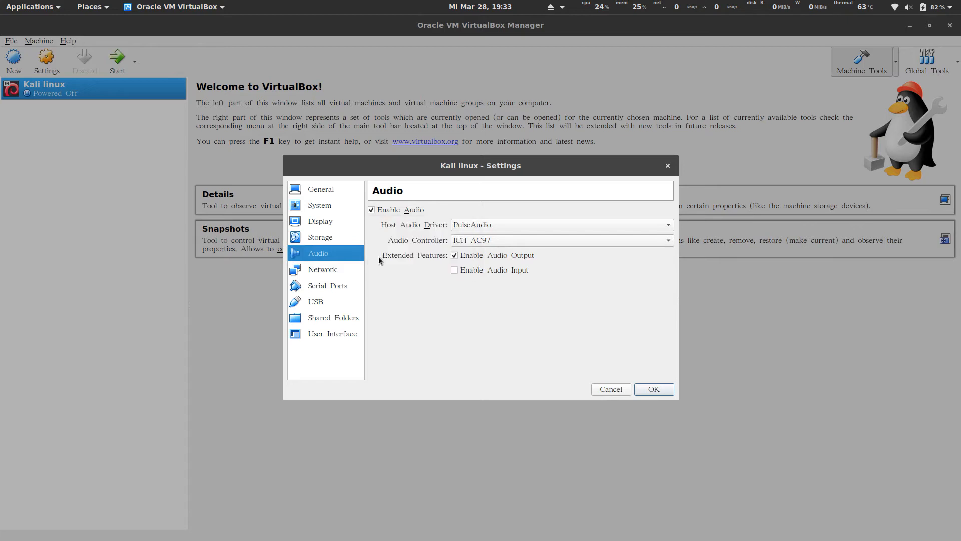
pyautogui.click(336, 276)
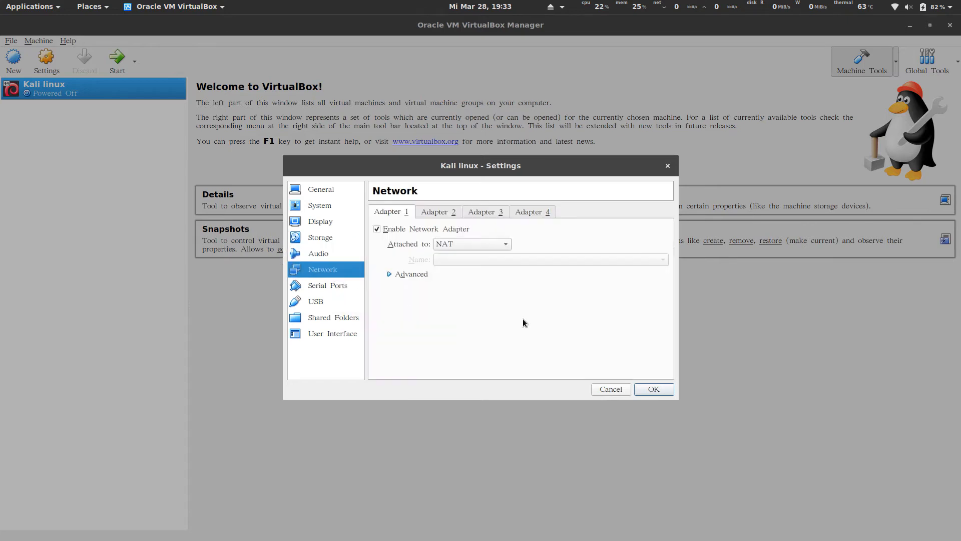
pyautogui.click(505, 245)
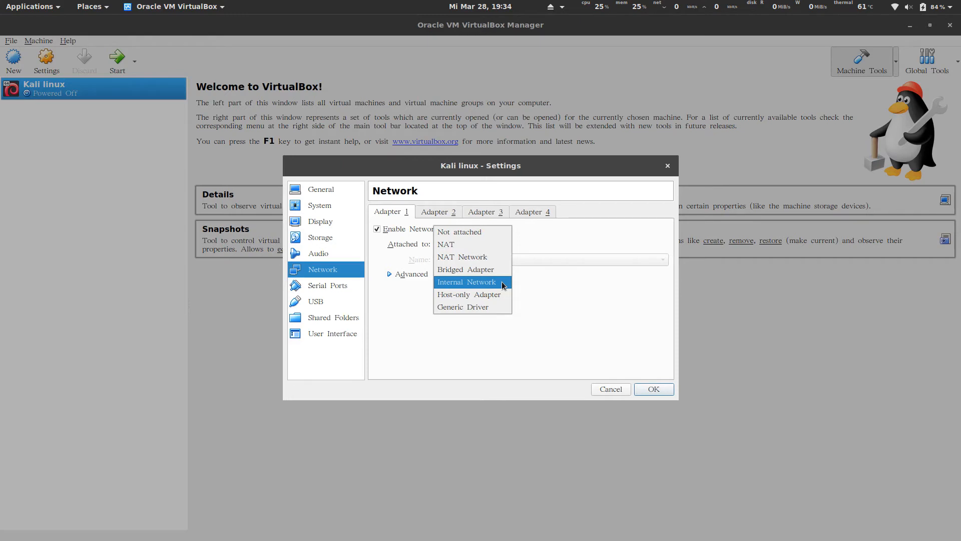
pyautogui.click(474, 246)
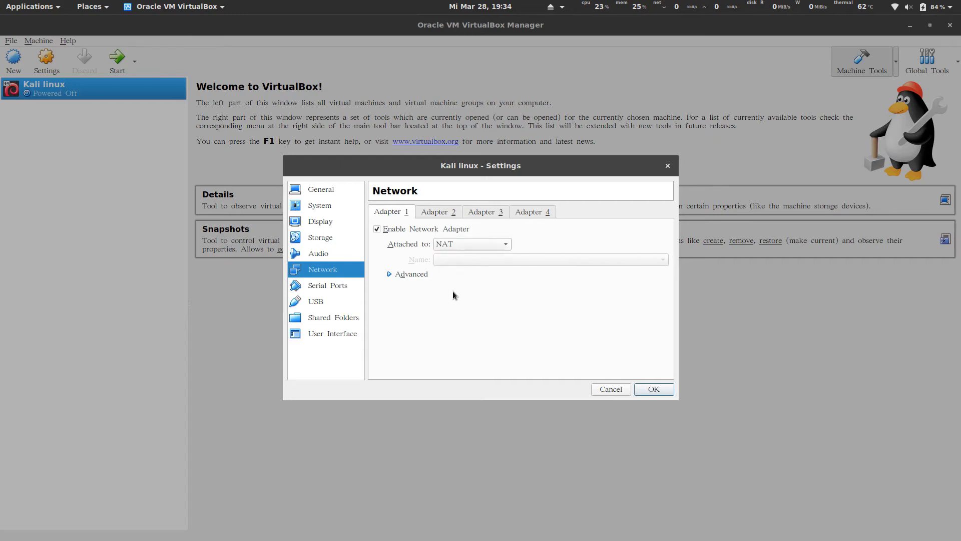
# Review Serial Ports, USB, Shared Folders and User Interface, then save the settings.
pyautogui.click(338, 287)
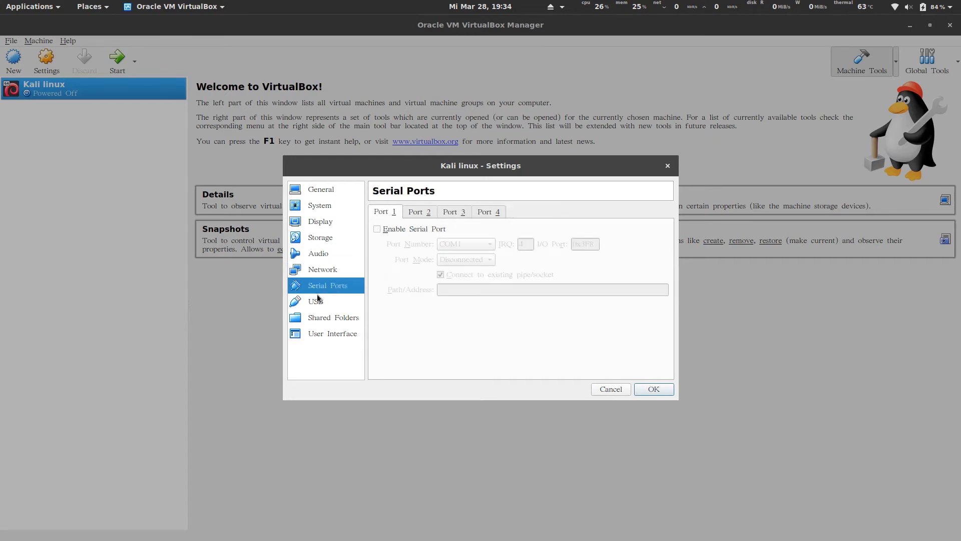
pyautogui.click(319, 303)
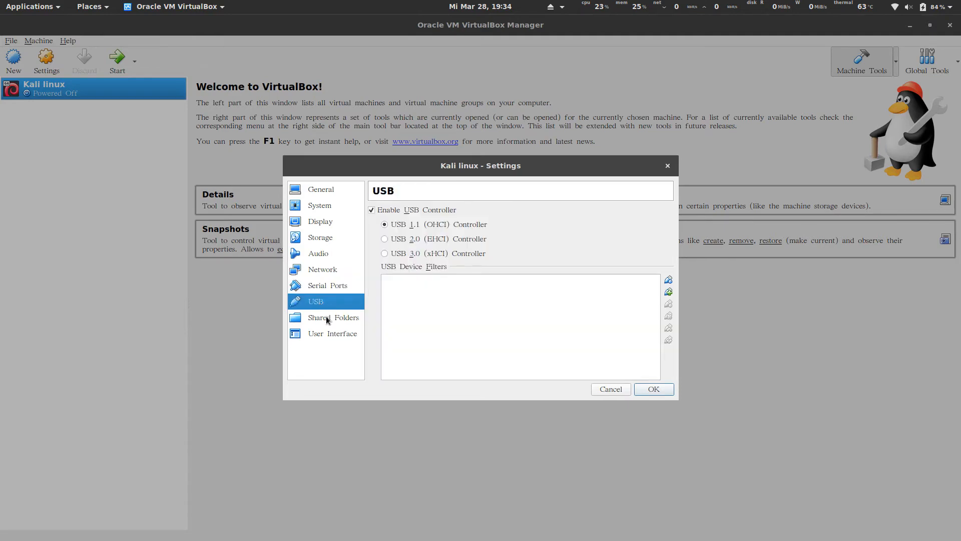
pyautogui.click(333, 287)
pyautogui.click(334, 318)
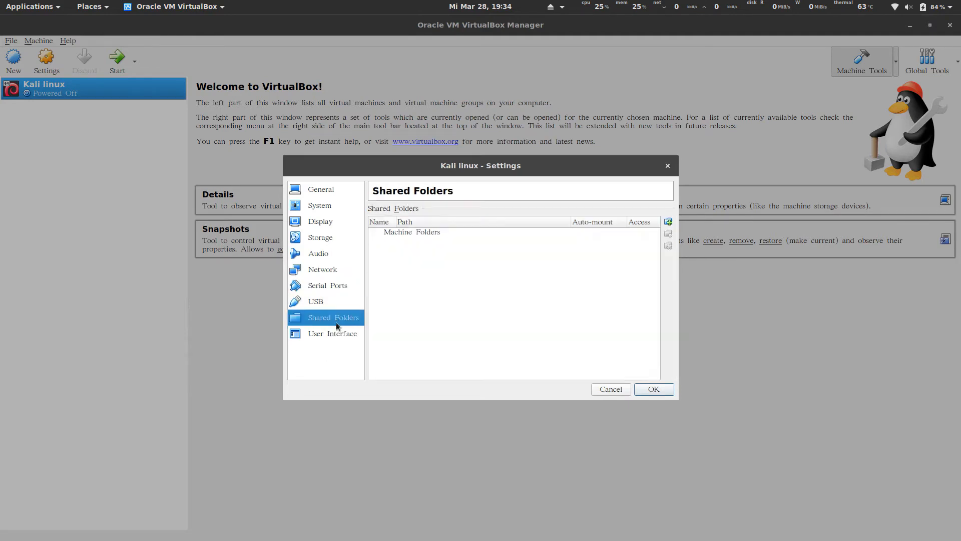
pyautogui.click(339, 334)
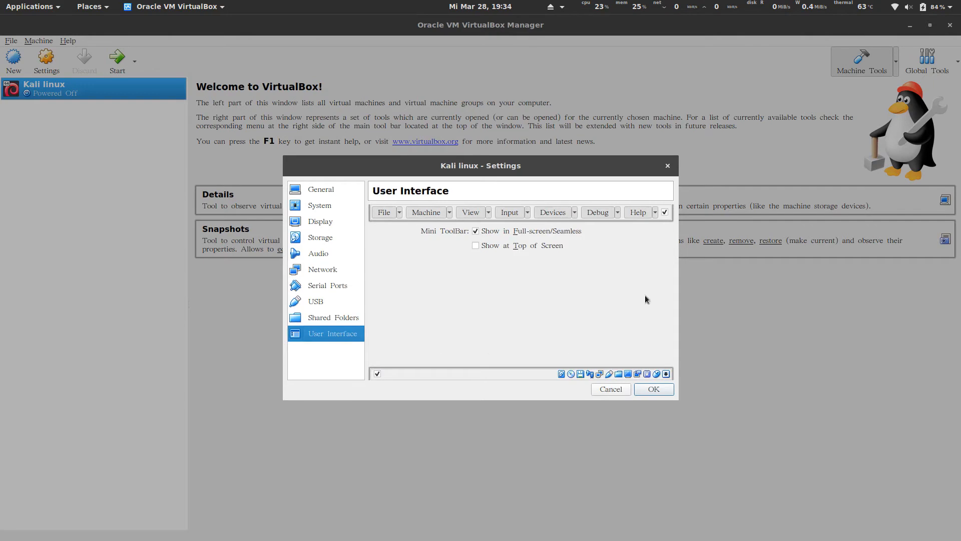
pyautogui.click(652, 390)
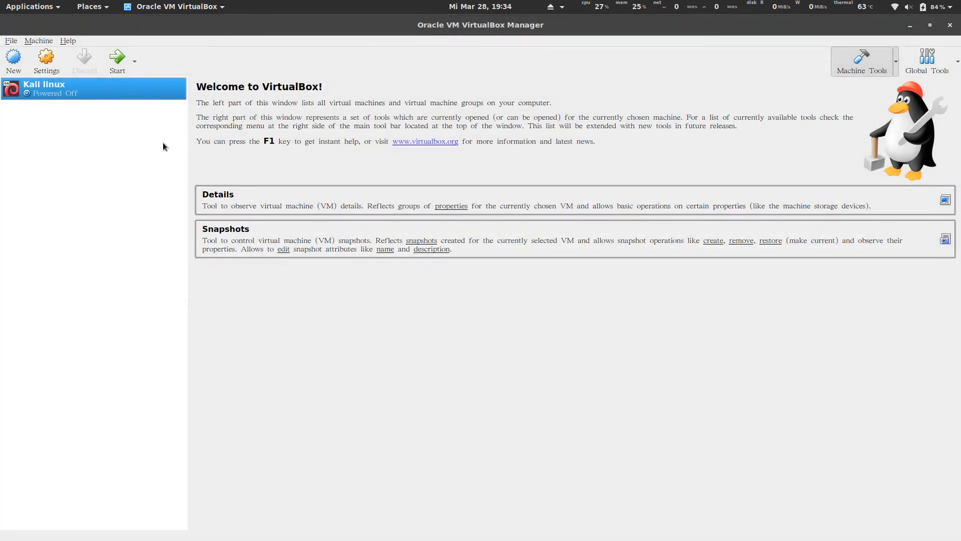
# Start Kali linux and choose Install from the ISO boot menu.
pyautogui.click(119, 67)
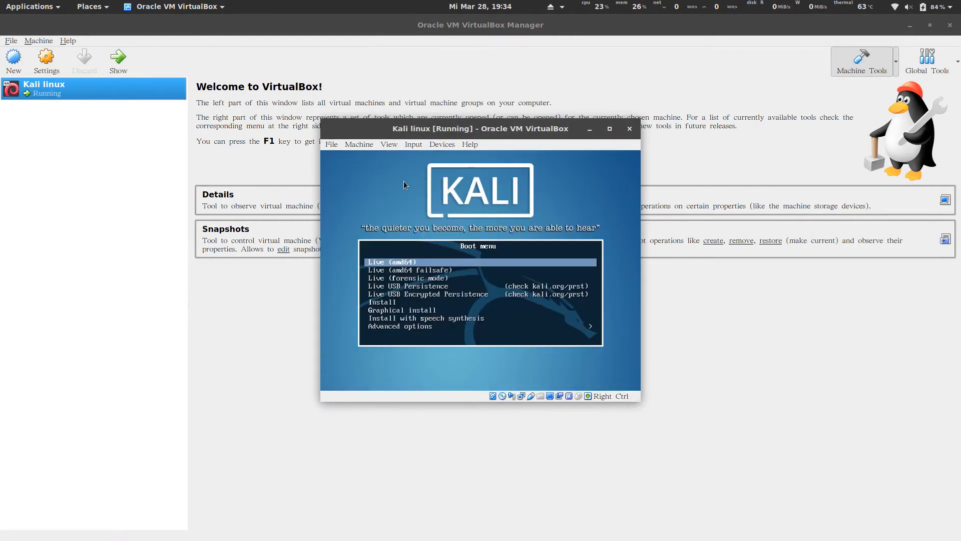
pyautogui.press('Down')
pyautogui.press('Down')
pyautogui.press('Down')
pyautogui.press('Down')
pyautogui.press('Down')
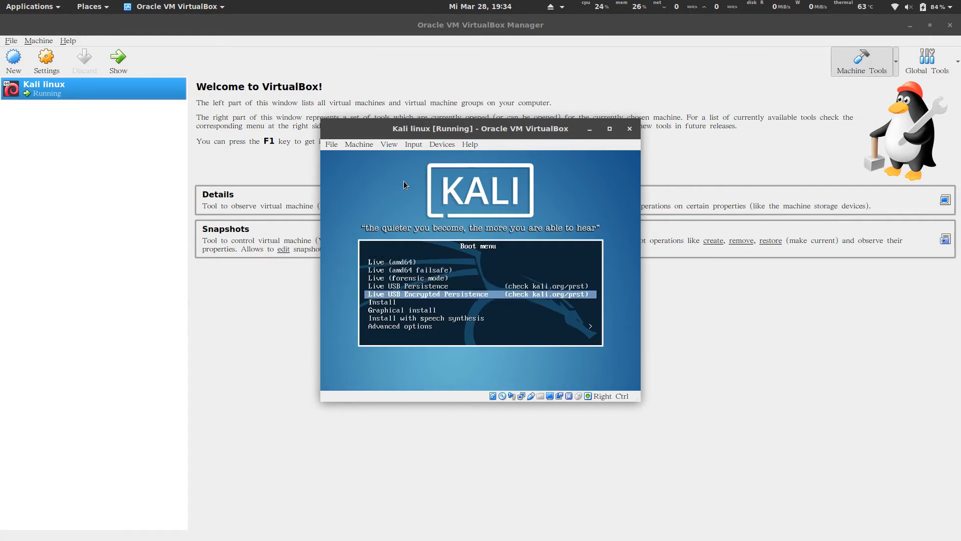
pyautogui.press('Return')
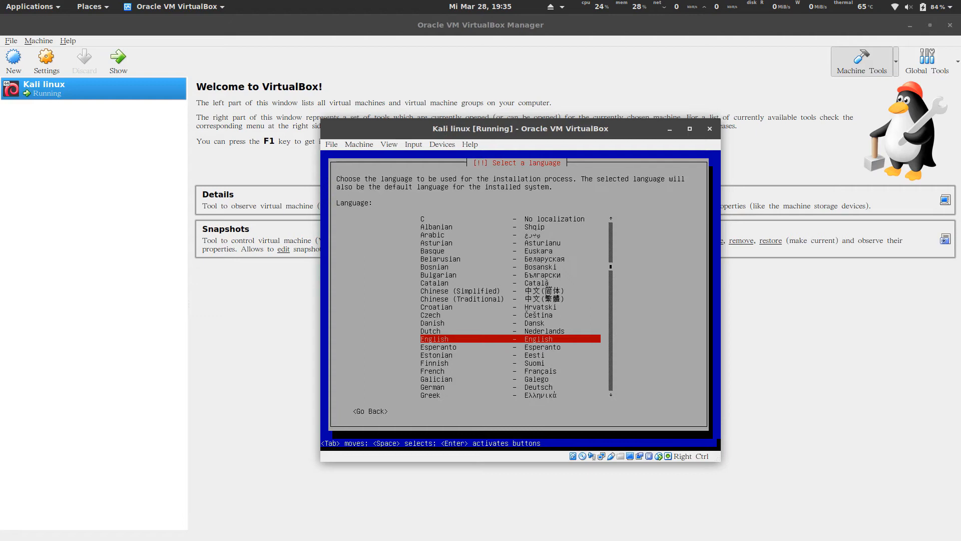
# Accept English as language, United States as location and the American English keymap.
pyautogui.press('Return')
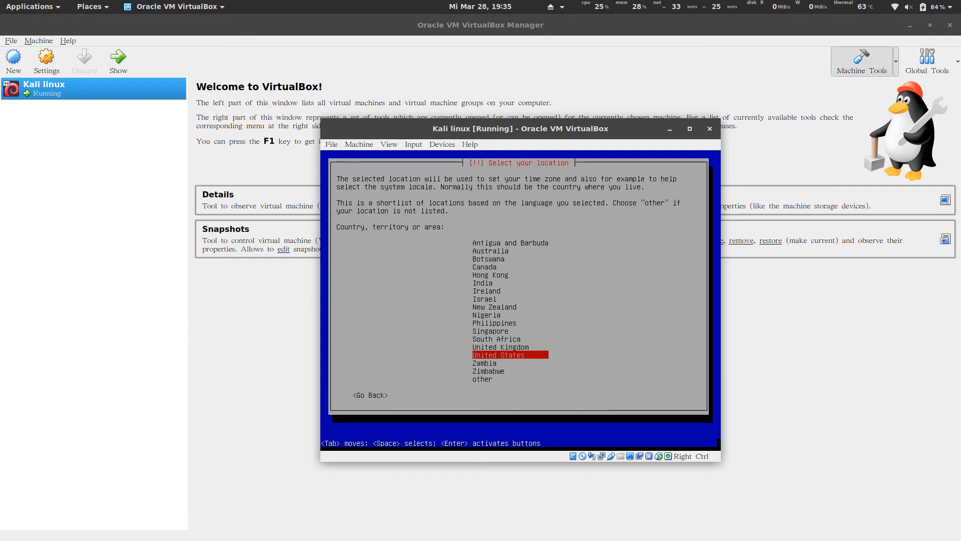
pyautogui.press('Return')
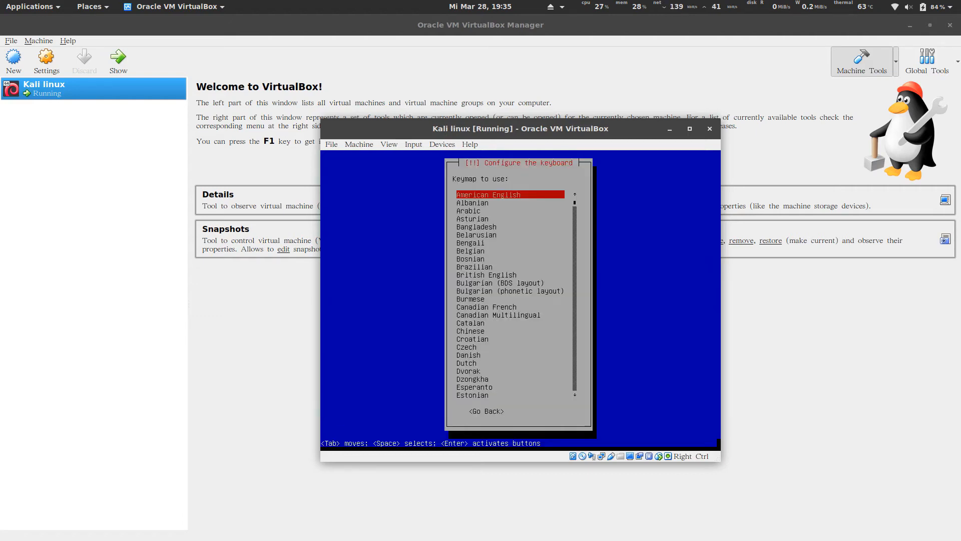
pyautogui.press('Return')
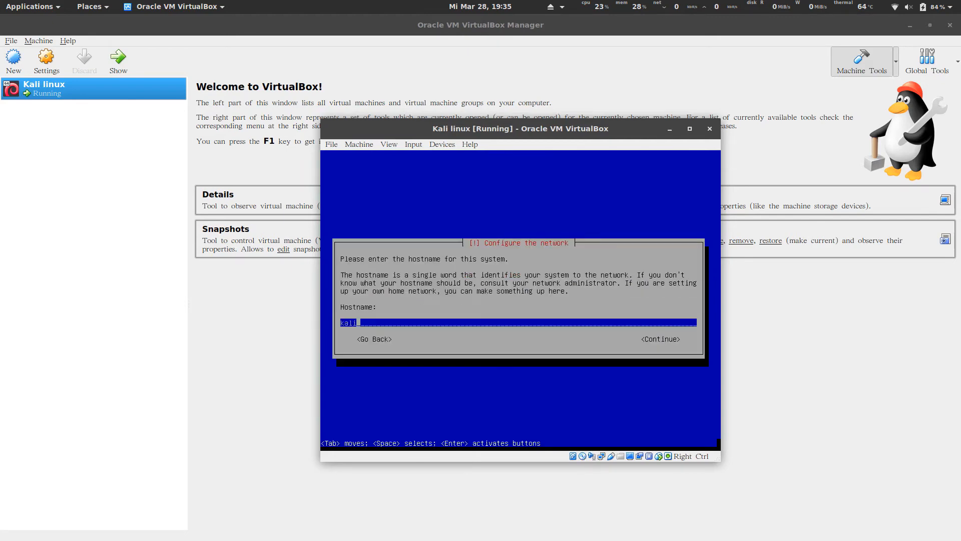
# Set the hostname to kali and the domain name to local.
pyautogui.press('BackSpace')
pyautogui.press('BackSpace')
pyautogui.press('BackSpace')
pyautogui.press('BackSpace')
pyautogui.write('kali')
pyautogui.press('Tab')
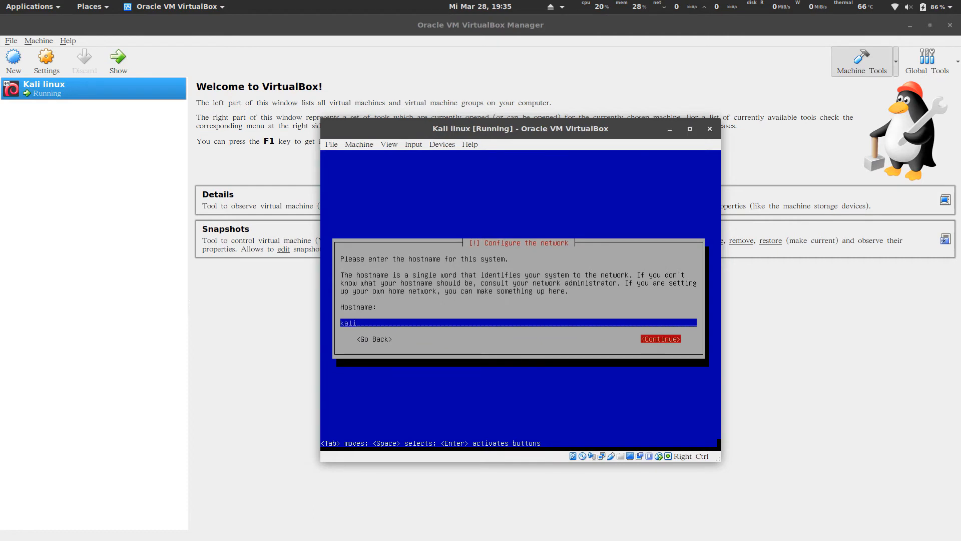
pyautogui.press('Return')
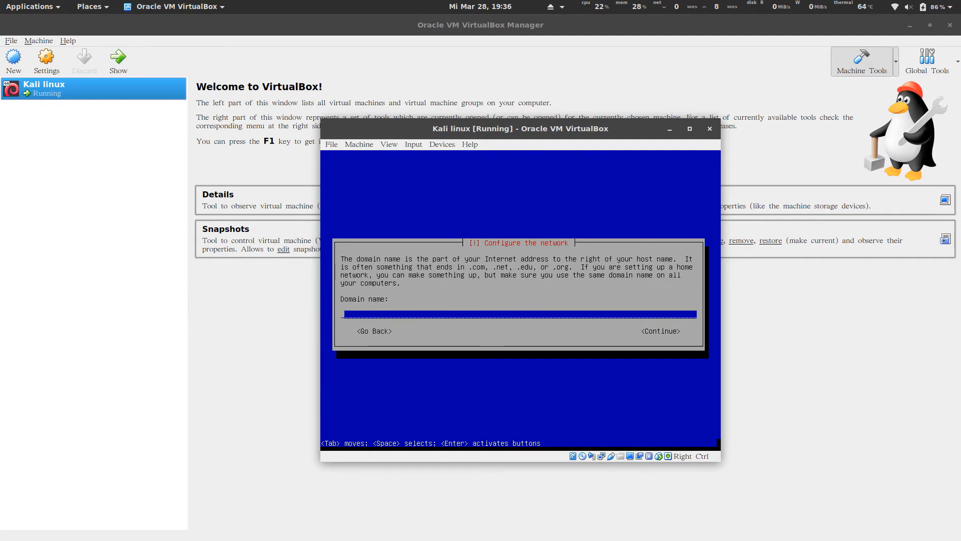
pyautogui.write('local')
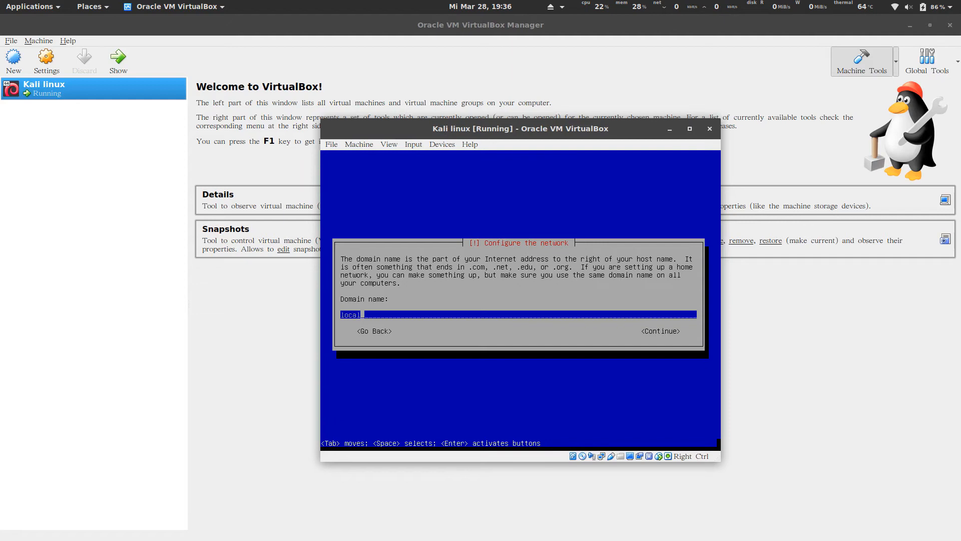
pyautogui.press('Tab')
pyautogui.press('Return')
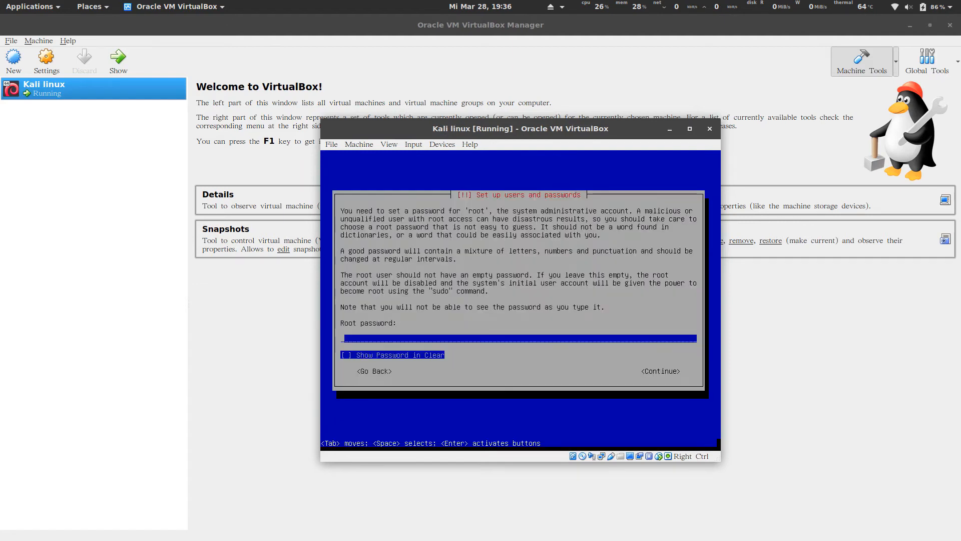
# Enter and confirm the root password, then accept the Eastern time zone.
pyautogui.write('**********')
pyautogui.press('Return')
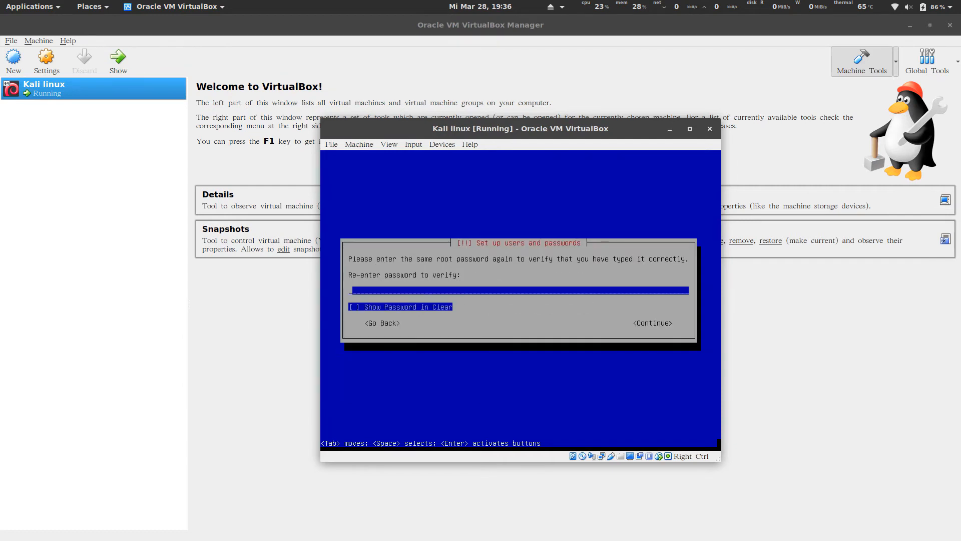
pyautogui.write('**********')
pyautogui.press('Tab')
pyautogui.press('Tab')
pyautogui.press('Return')
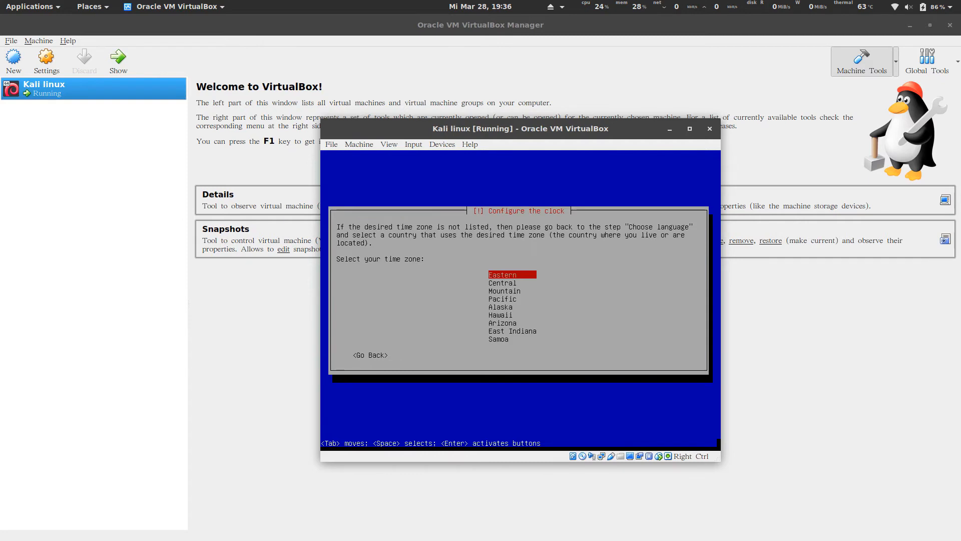
pyautogui.press('Return')
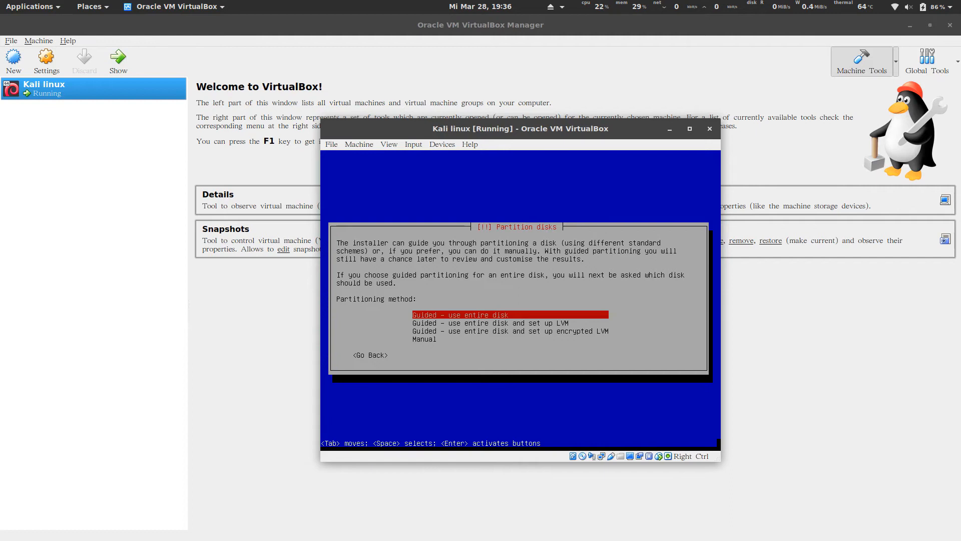
# Choose 'Guided - use entire disk' as the partitioning method.
pyautogui.press('Down')
pyautogui.press('Up')
pyautogui.press('Down')
pyautogui.press('Up')
pyautogui.press('Down')
pyautogui.press('Down')
pyautogui.press('Up')
pyautogui.press('Up')
pyautogui.press('Down')
pyautogui.press('Down')
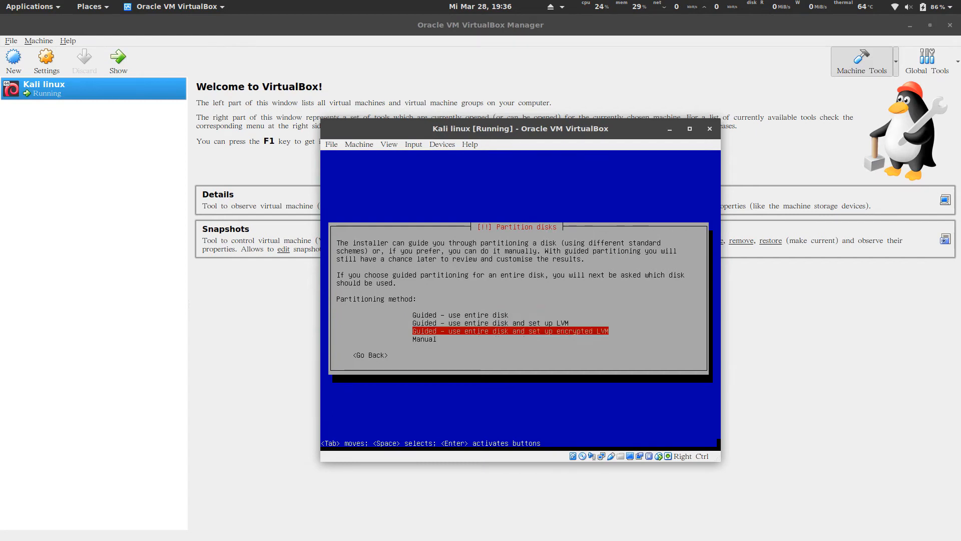
pyautogui.press('Up')
pyautogui.press('Up')
pyautogui.press('Down')
pyautogui.press('Up')
pyautogui.press('Down')
pyautogui.press('Up')
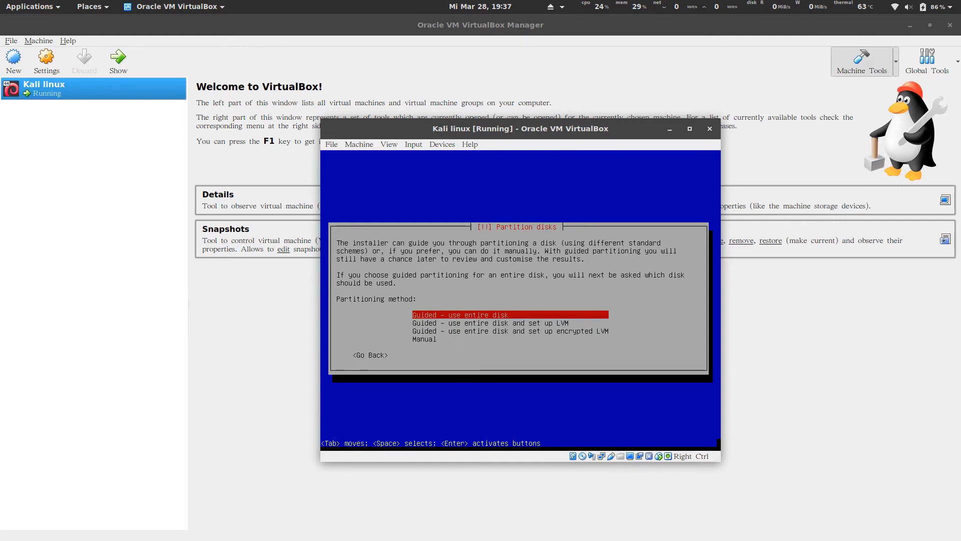
pyautogui.press('Return')
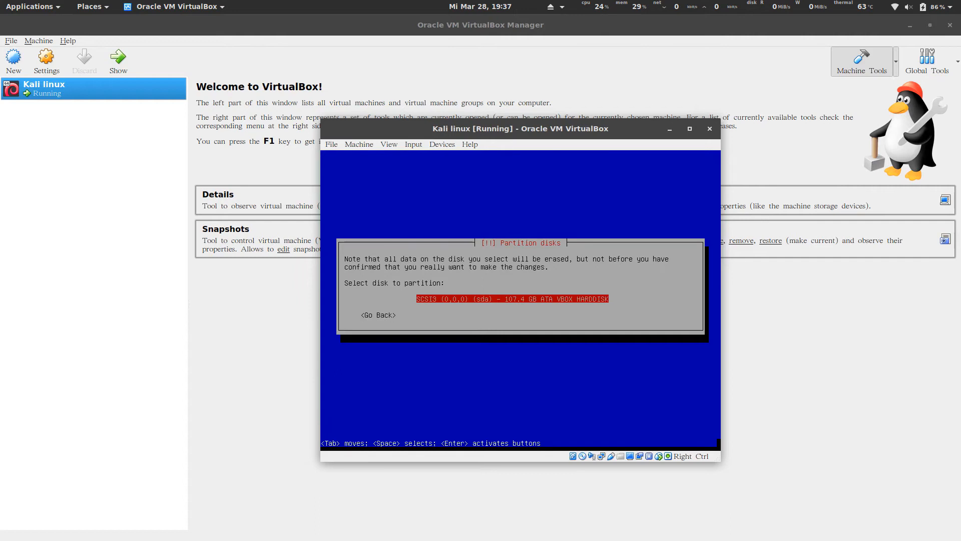
# Partition the SCSI3 disk with all files in one partition and write the changes.
pyautogui.press('Return')
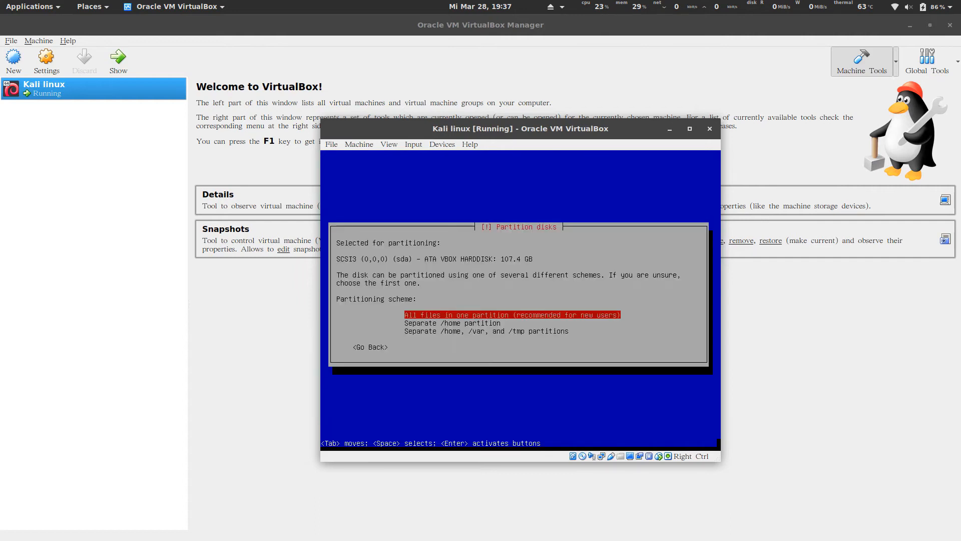
pyautogui.press('Return')
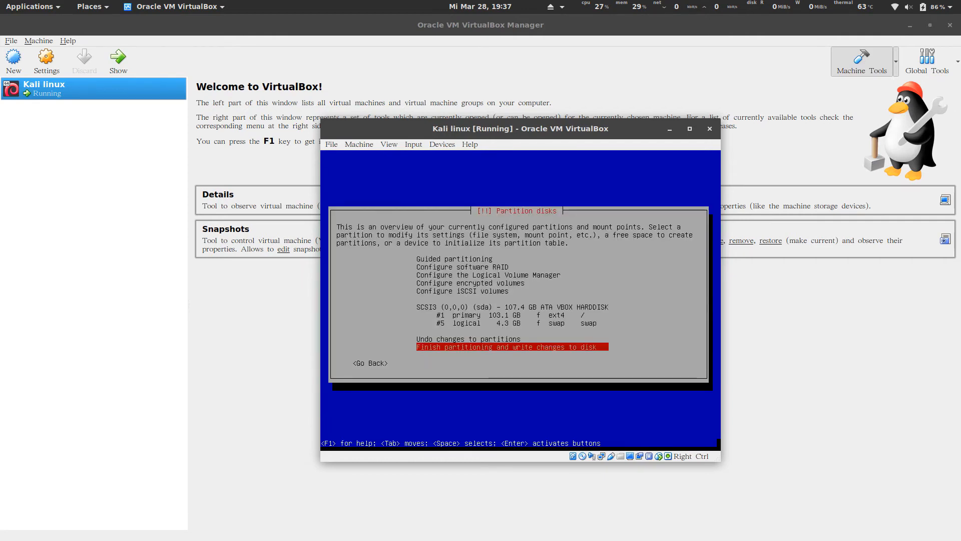
pyautogui.press('Return')
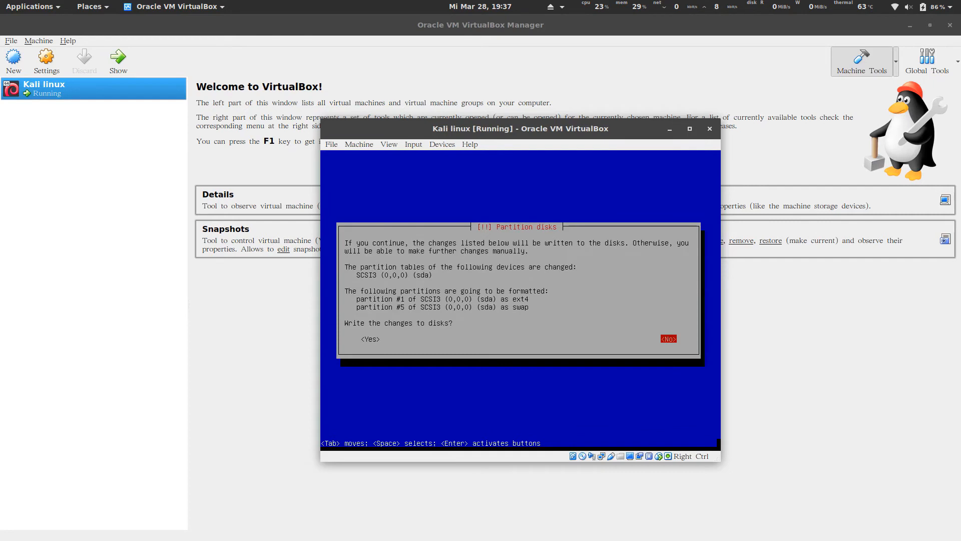
pyautogui.press('Tab')
pyautogui.press('Return')
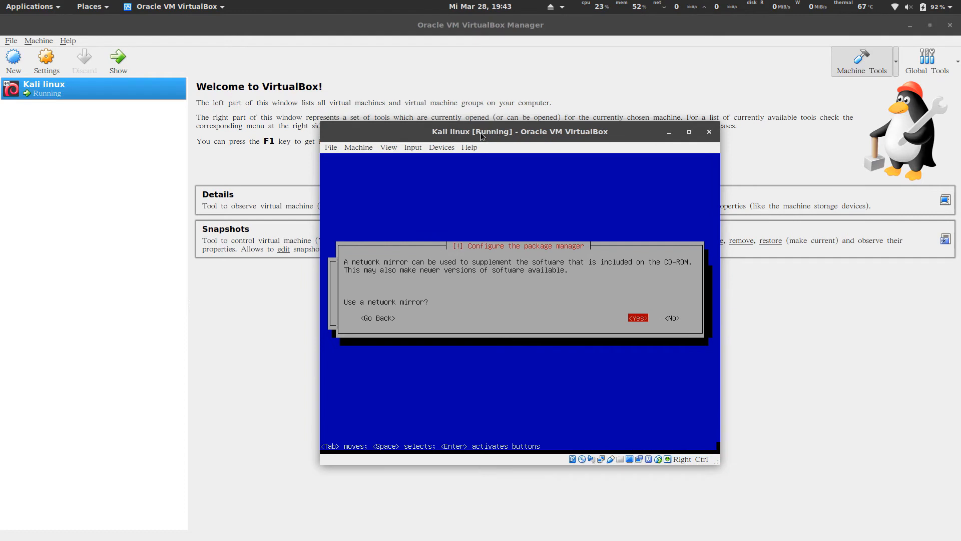
# Use a network mirror with no proxy, install GRUB on /dev/sda and finish installing.
pyautogui.press('Return')
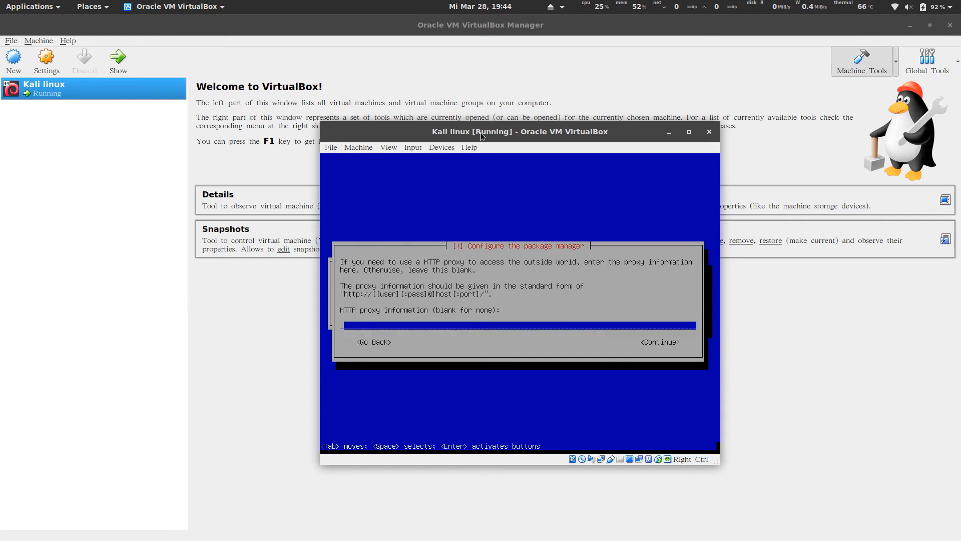
pyautogui.press('Tab')
pyautogui.press('Return')
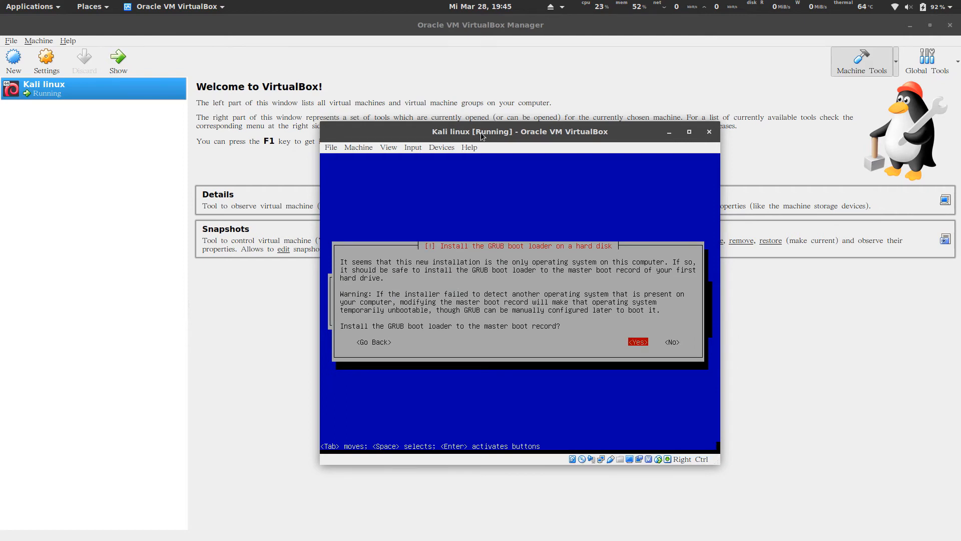
pyautogui.press('Return')
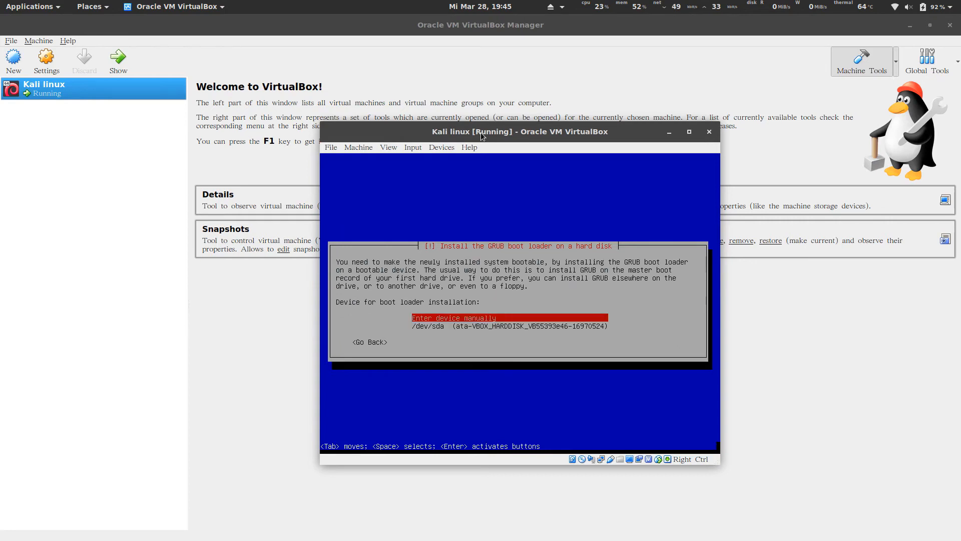
pyautogui.press('Down')
pyautogui.press('Return')
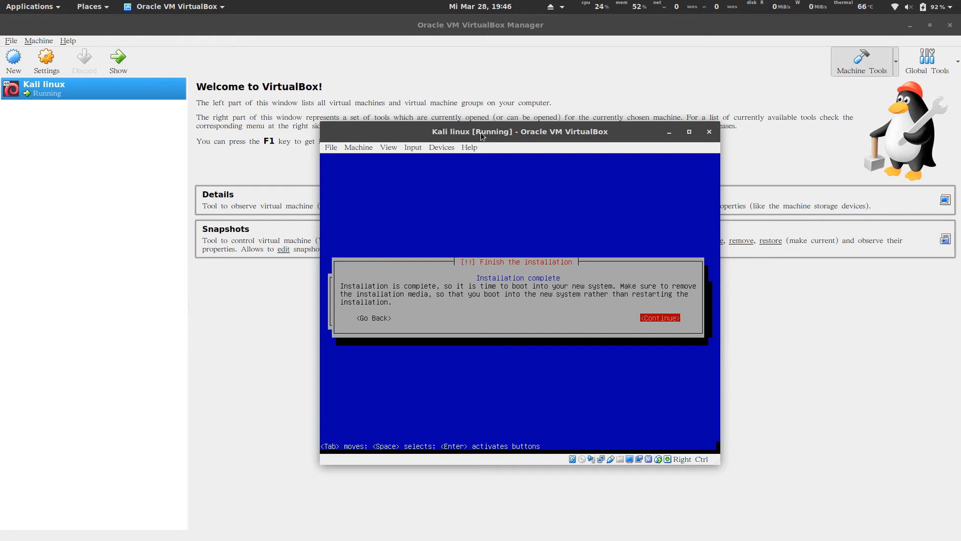
pyautogui.press('Return')
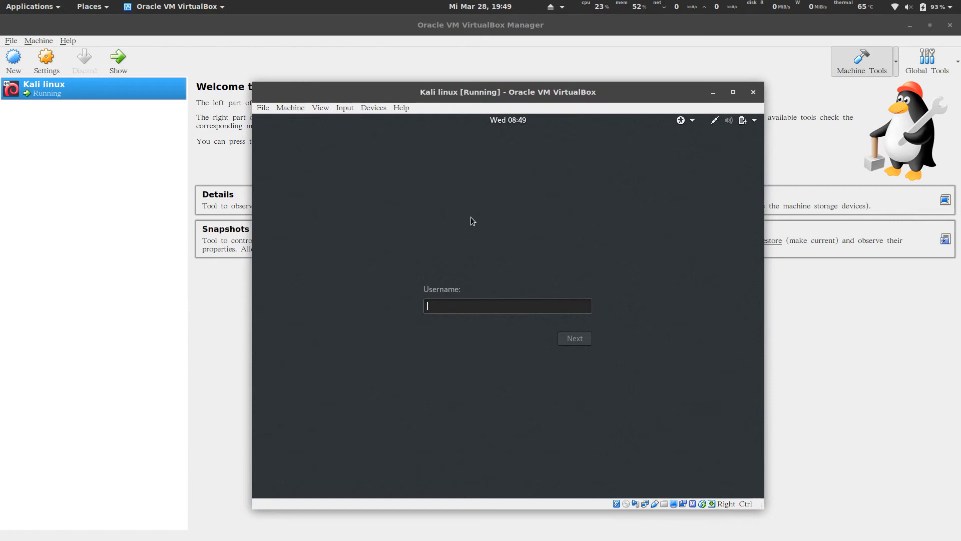
# Sign in to Kali with username root and the root password.
pyautogui.write('root')
pyautogui.press('Return')
pyautogui.write('toor')
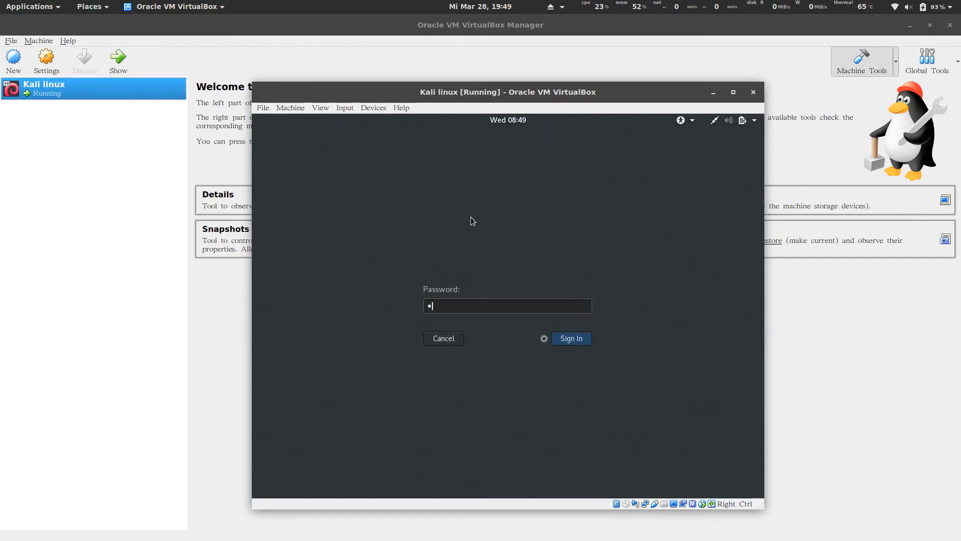
pyautogui.write('•••••')
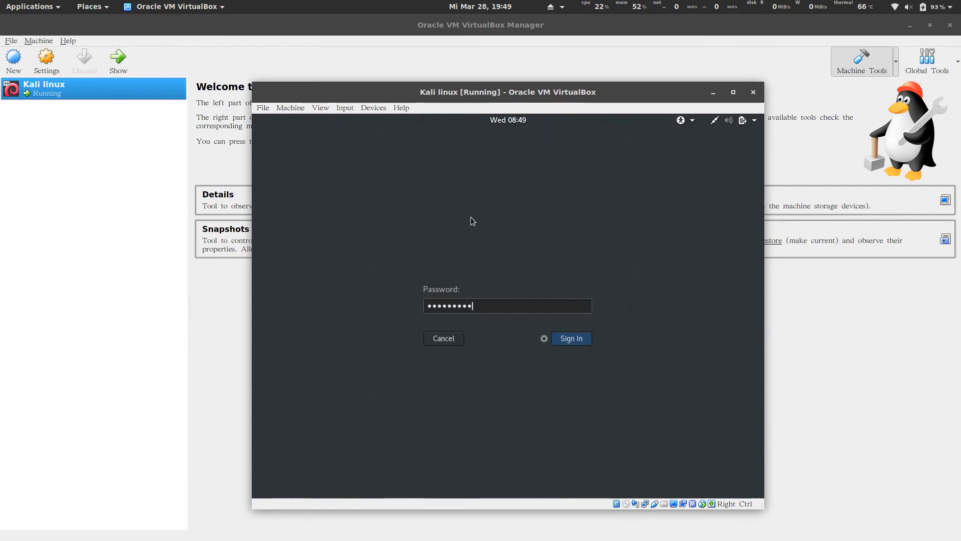
pyautogui.press('BackSpace')
pyautogui.press('BackSpace')
pyautogui.press('BackSpace')
pyautogui.press('BackSpace')
pyautogui.press('BackSpace')
pyautogui.press('BackSpace')
pyautogui.press('BackSpace')
pyautogui.press('BackSpace')
pyautogui.press('BackSpace')
pyautogui.write('••••••••')
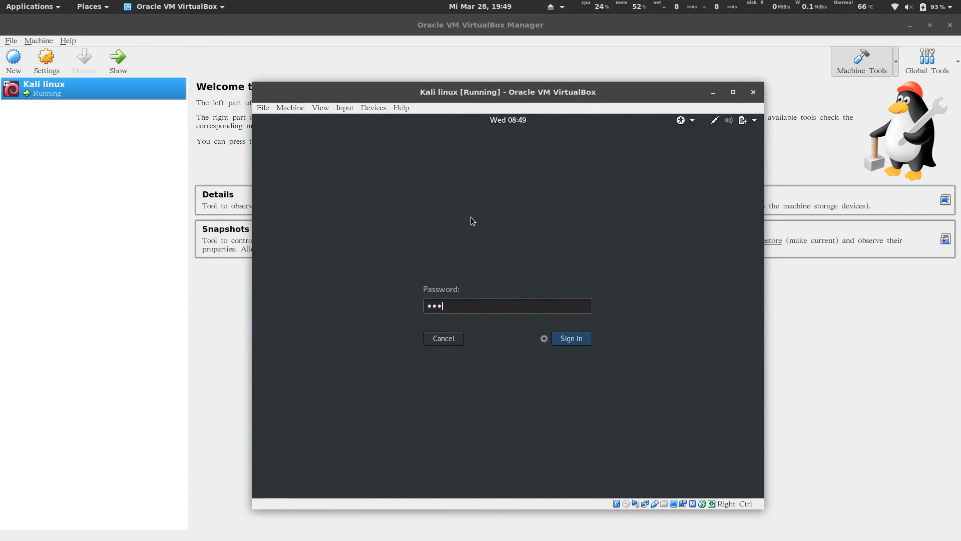
pyautogui.press('Return')
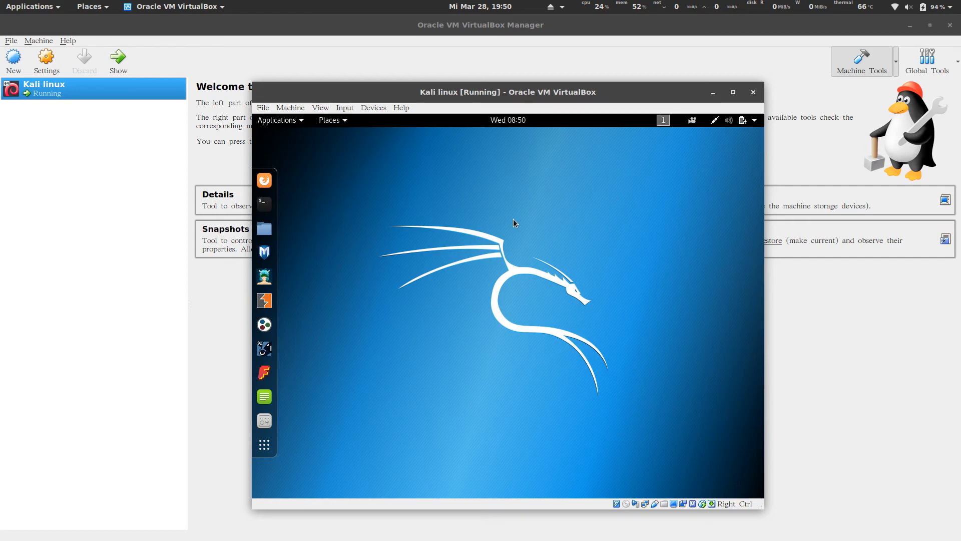
# In a maximised terminal, run apt-get install linux-headers-$(uname -r).
pyautogui.click(265, 204)
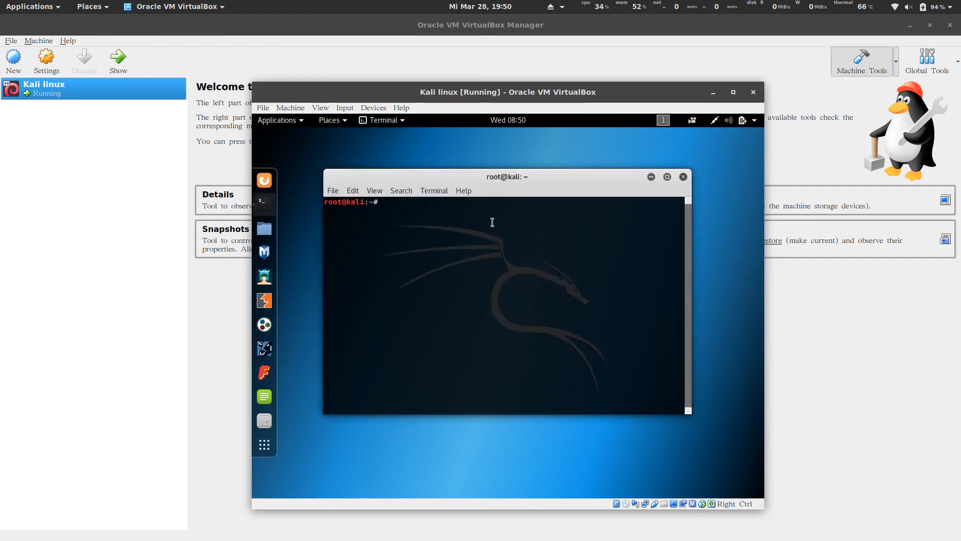
pyautogui.doubleClick(505, 176)
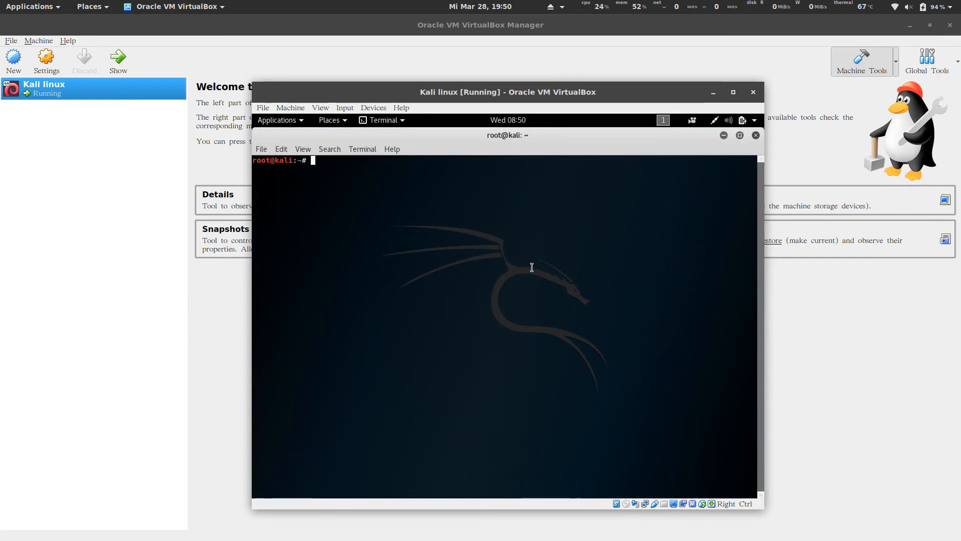
pyautogui.write('apt-get ')
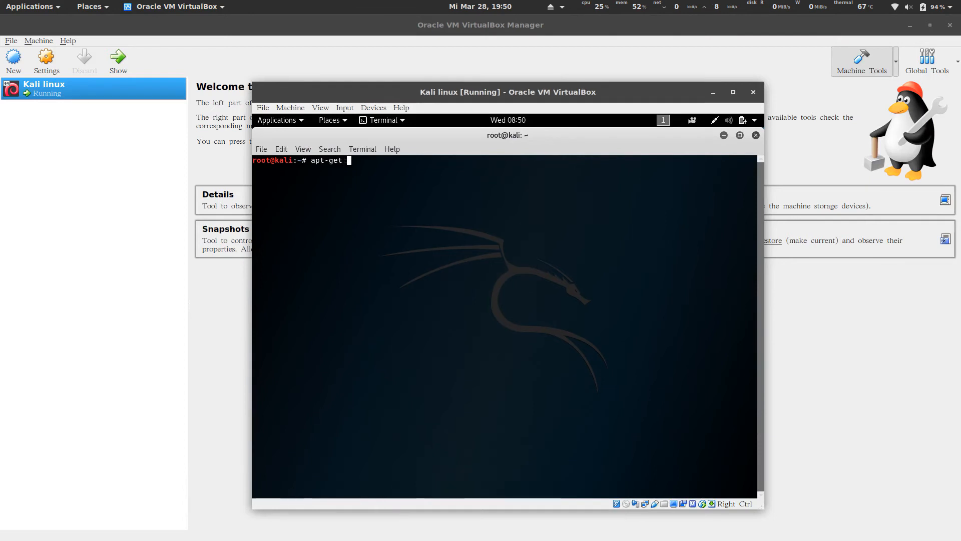
pyautogui.write('install linux-header')
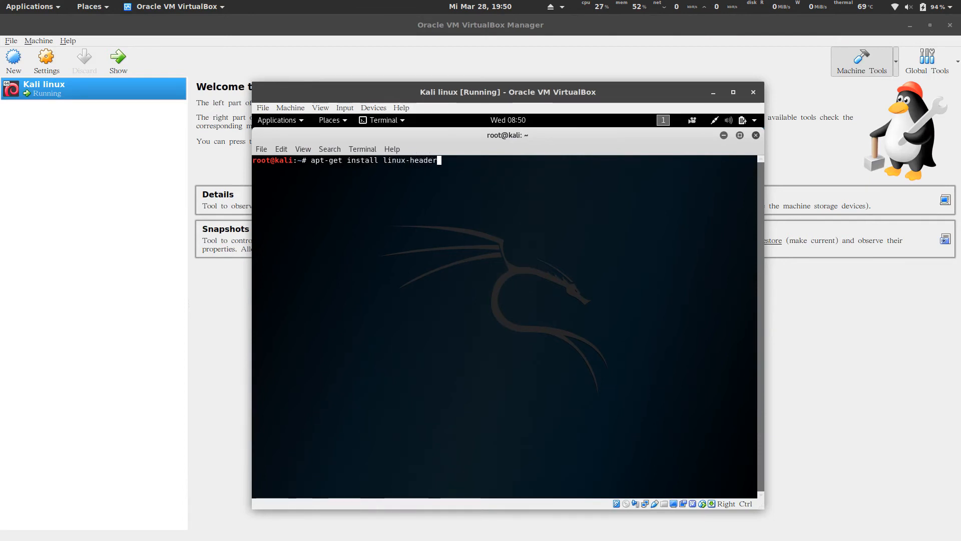
pyautogui.write('s-')
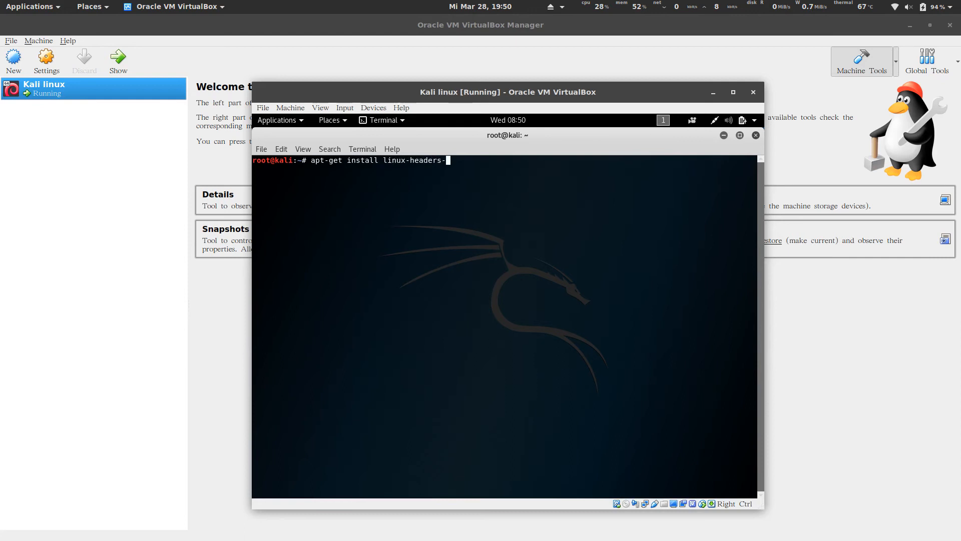
pyautogui.write('$(uname ')
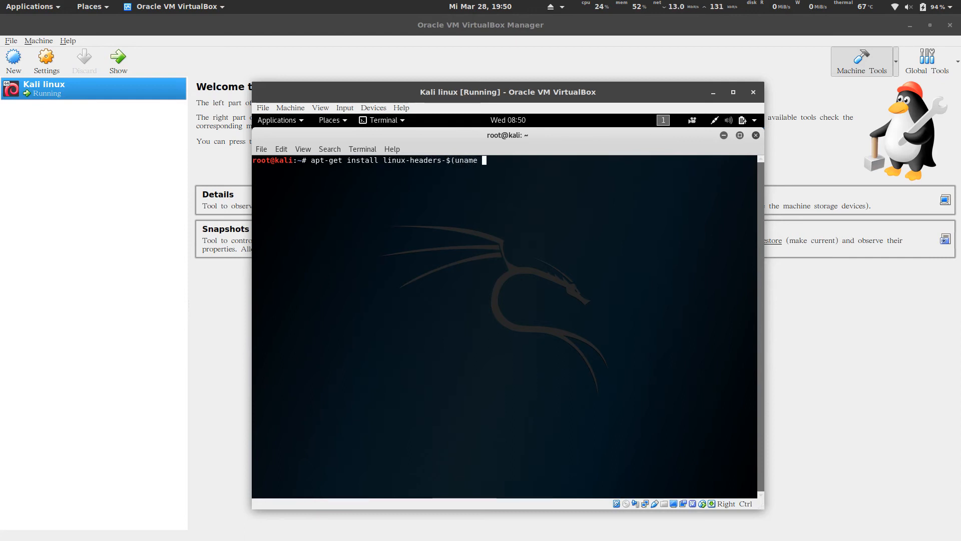
pyautogui.write('-r)')
pyautogui.press('Return')
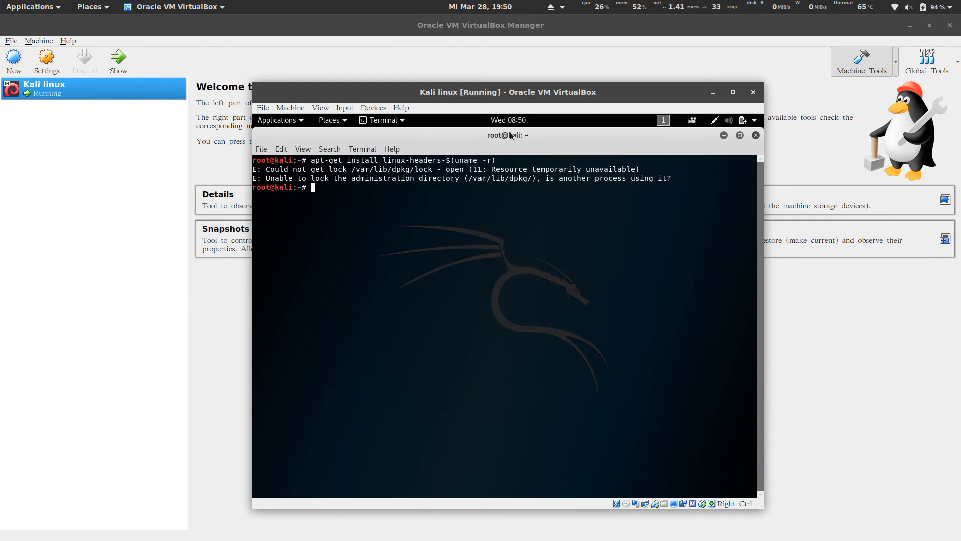
# Restart the Kali guest from its system power menu.
pyautogui.click(756, 120)
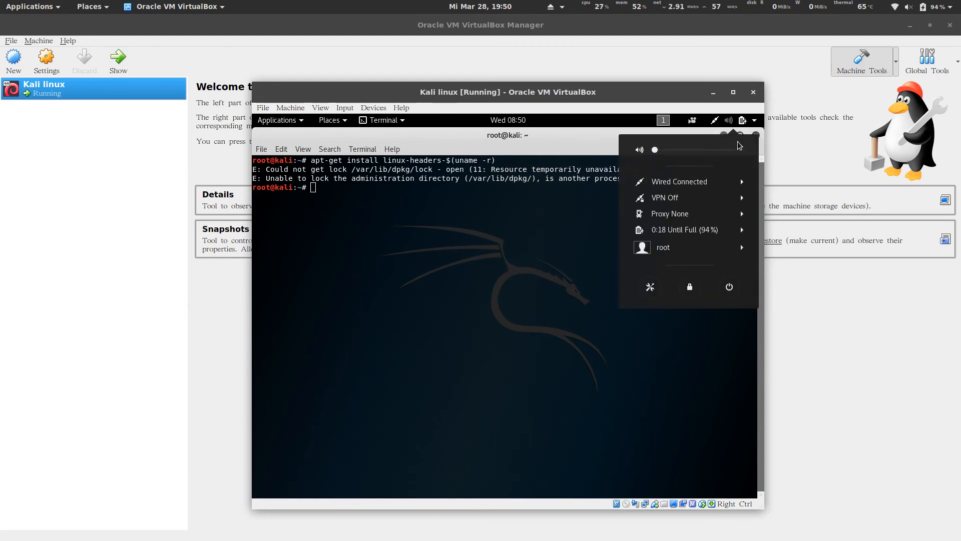
pyautogui.click(730, 288)
pyautogui.click(519, 341)
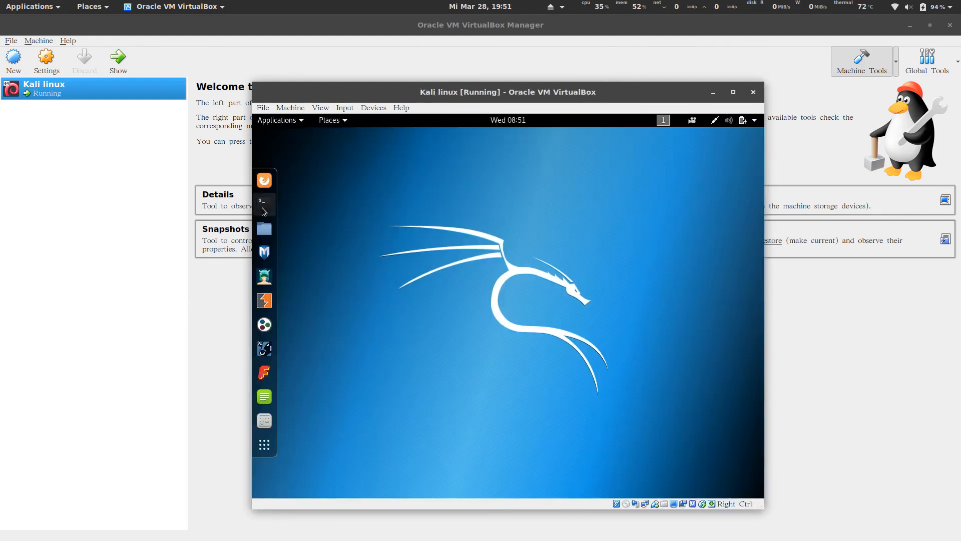
# Rerun apt-get install linux-headers-$(uname -r) in a new terminal and confirm with y.
pyautogui.click(263, 205)
pyautogui.write('apt-get instal')
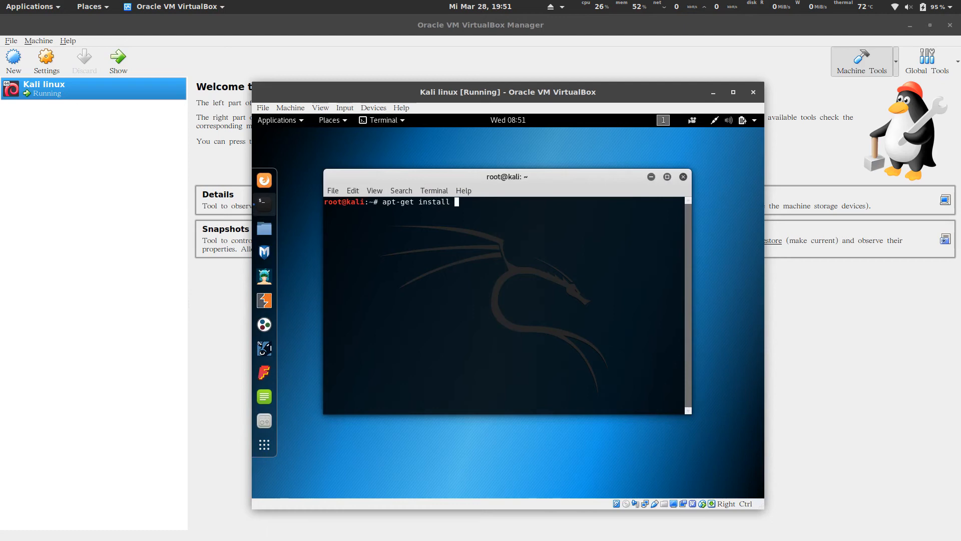
pyautogui.write('linux-headers-$(uname ')
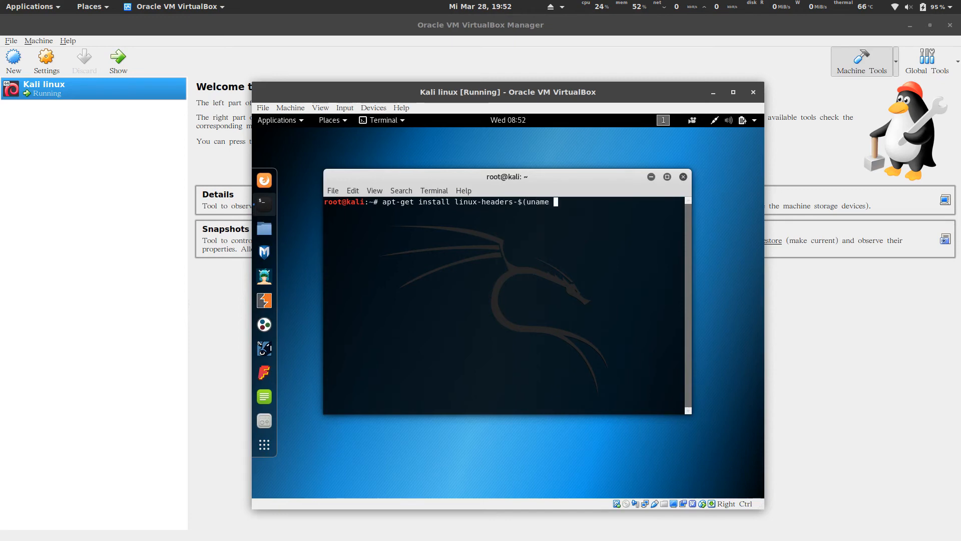
pyautogui.write('-r)')
pyautogui.press('Return')
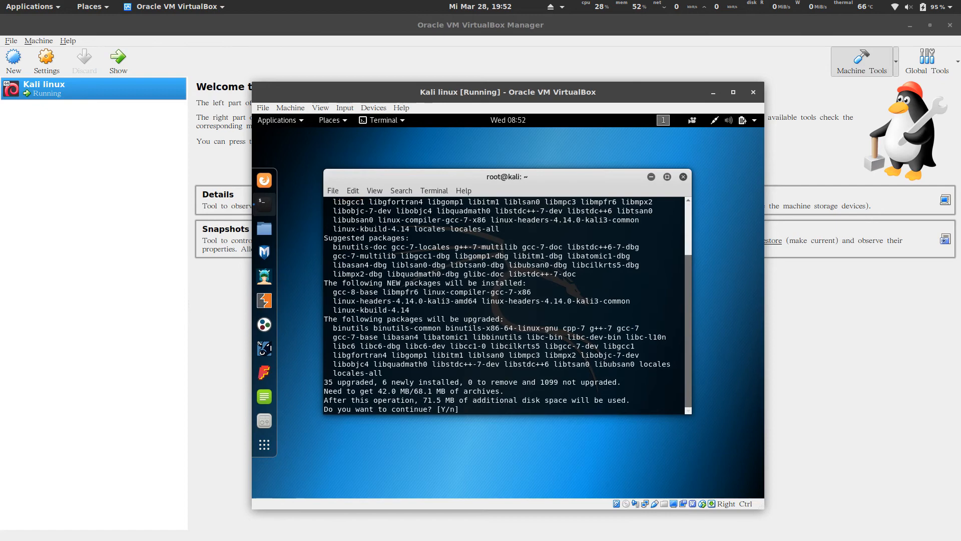
pyautogui.write('y')
pyautogui.press('Return')
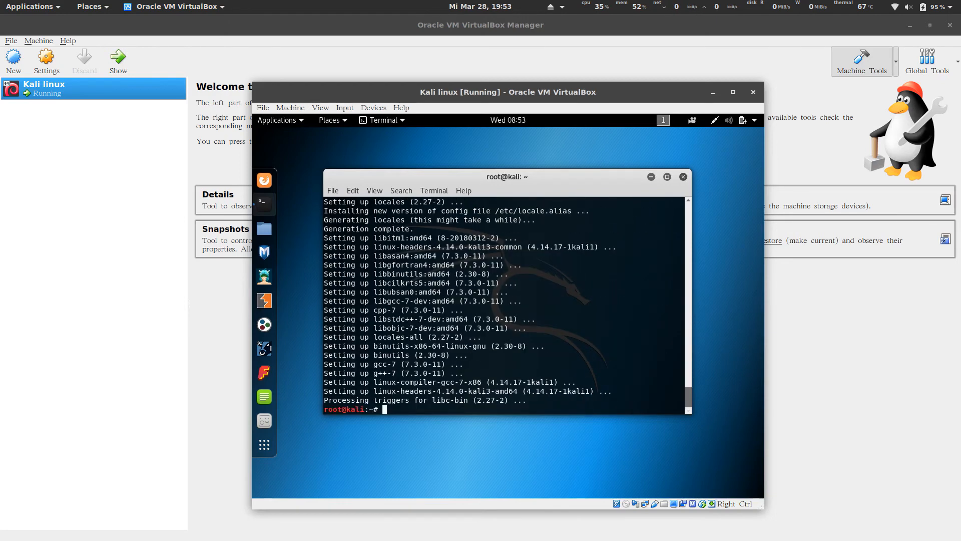
pyautogui.press('Return')
pyautogui.press('Return')
pyautogui.press('Return')
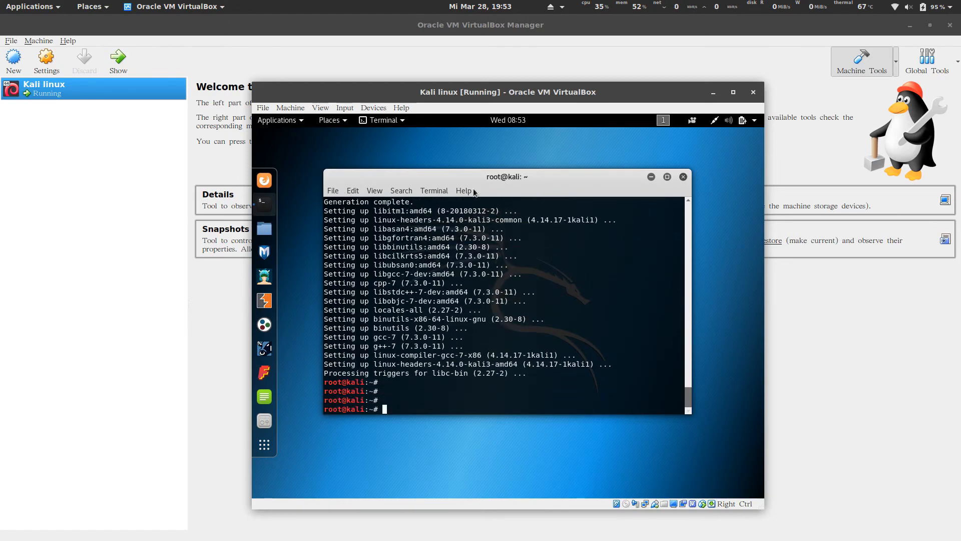
# Restart the Kali guest from its system power menu.
pyautogui.click(752, 120)
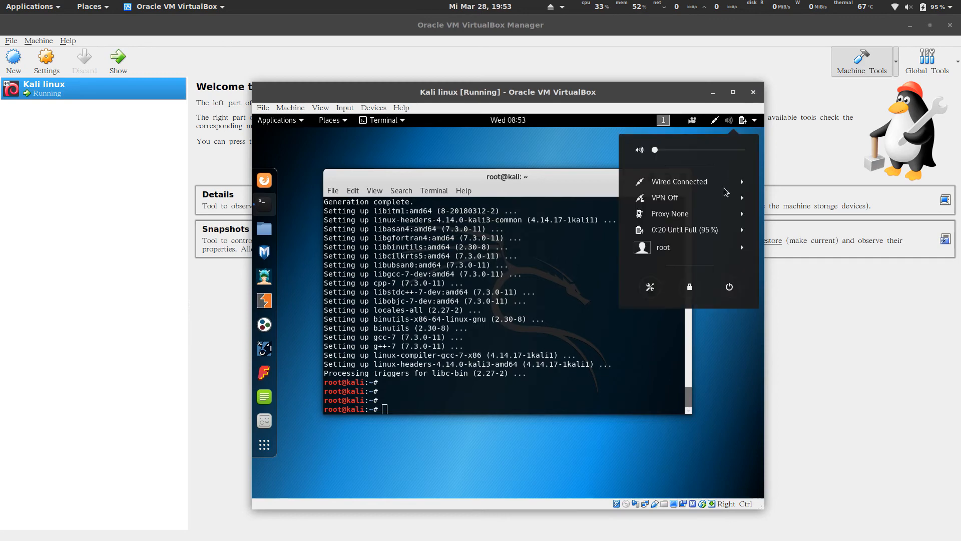
pyautogui.click(730, 288)
pyautogui.click(506, 344)
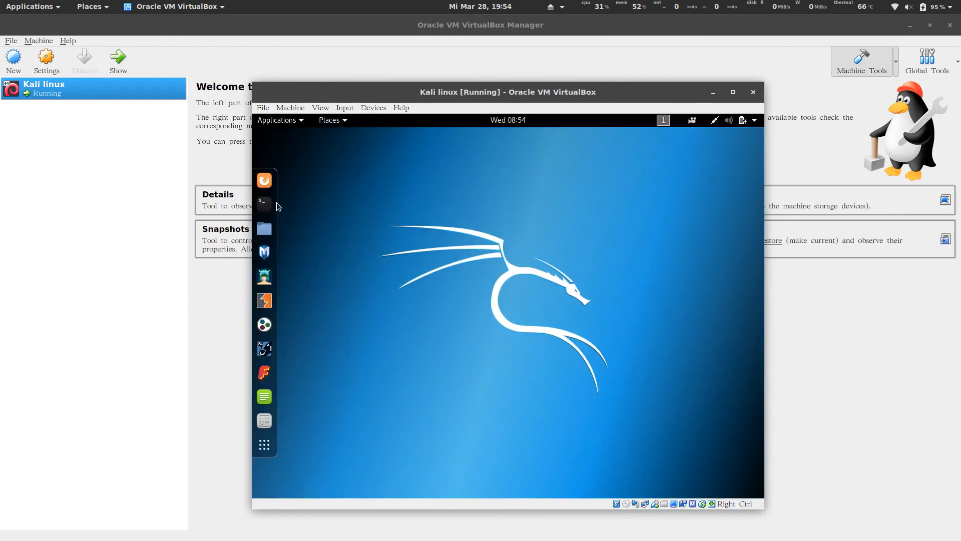
# Run ls /media/cdrom in a maximised terminal, showing the drive is empty.
pyautogui.click(266, 204)
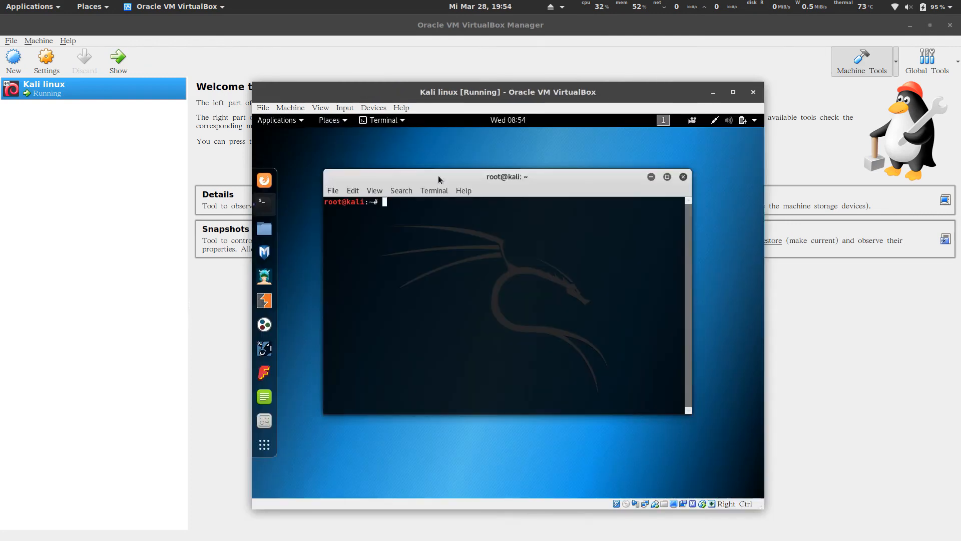
pyautogui.doubleClick(438, 176)
pyautogui.write('ls /')
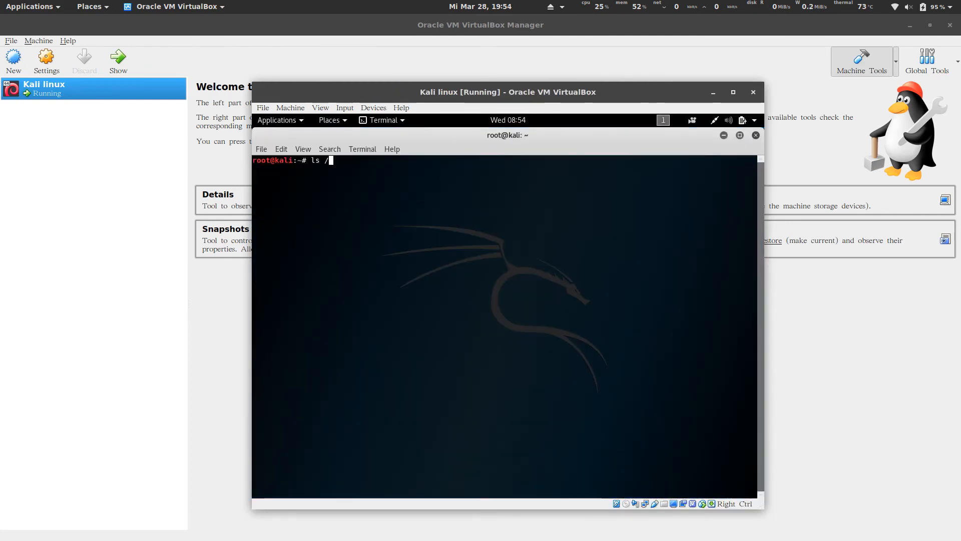
pyautogui.write('media/')
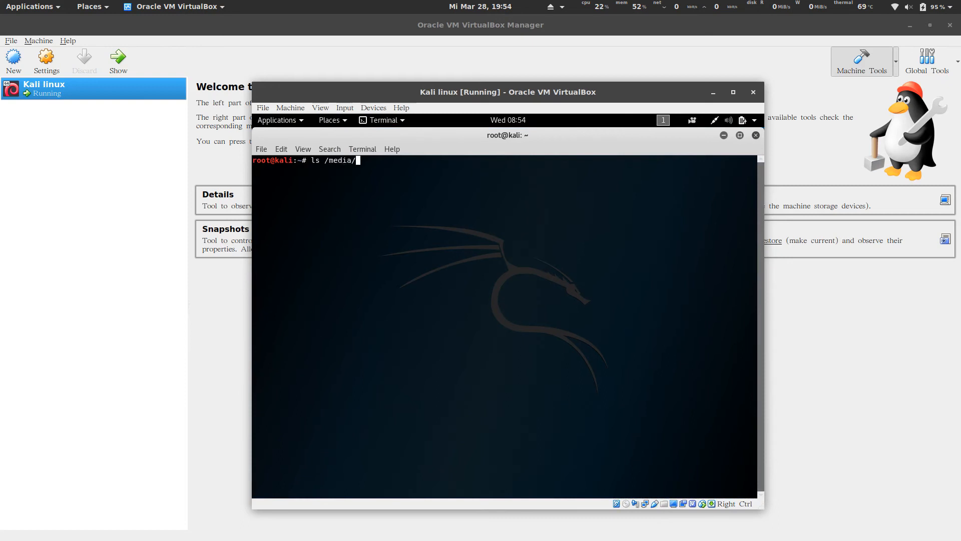
pyautogui.write('cdrom')
pyautogui.press('Return')
pyautogui.click(376, 109)
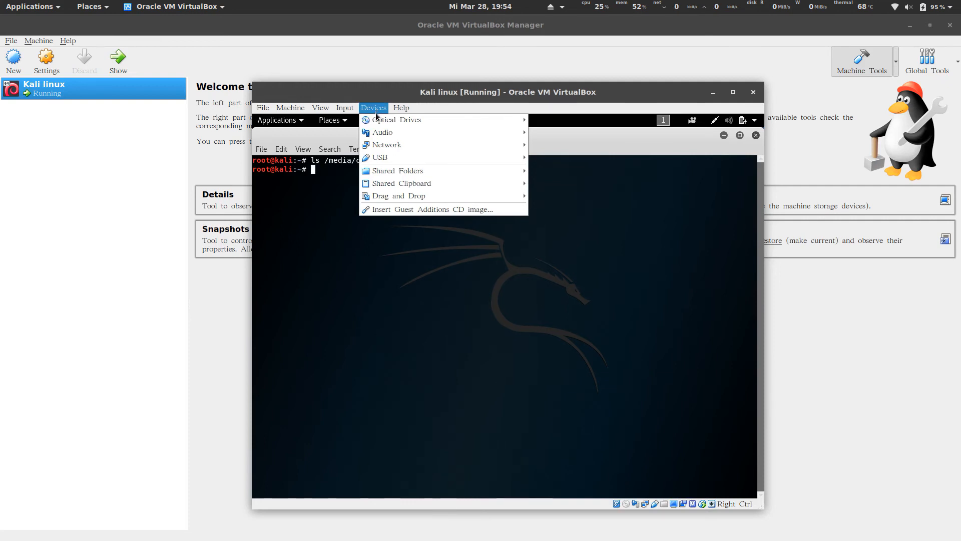
# Insert the VBox_GAs_5.2.8 Guest Additions CD and dismiss the failed autorun error.
pyautogui.moveTo(436, 120)
pyautogui.click(376, 109)
pyautogui.click(376, 109)
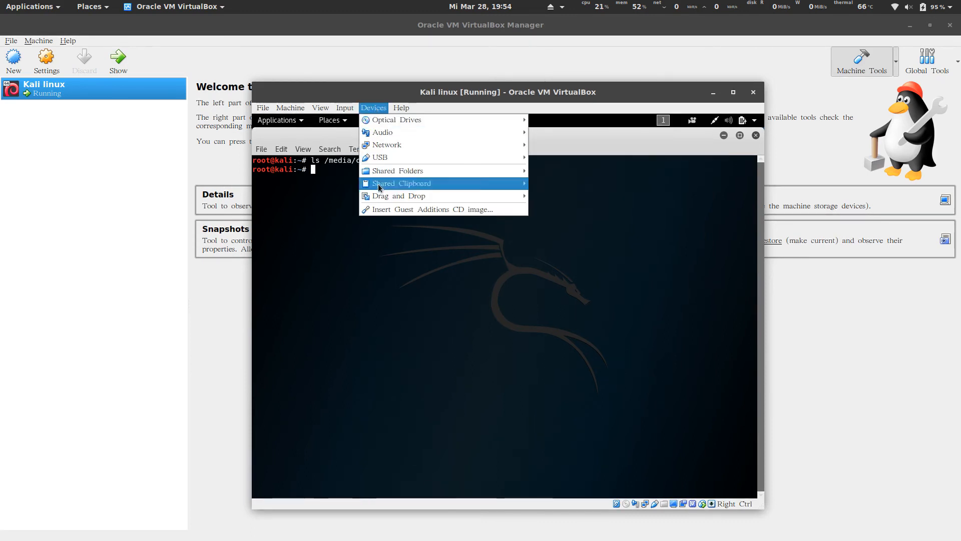
pyautogui.click(379, 210)
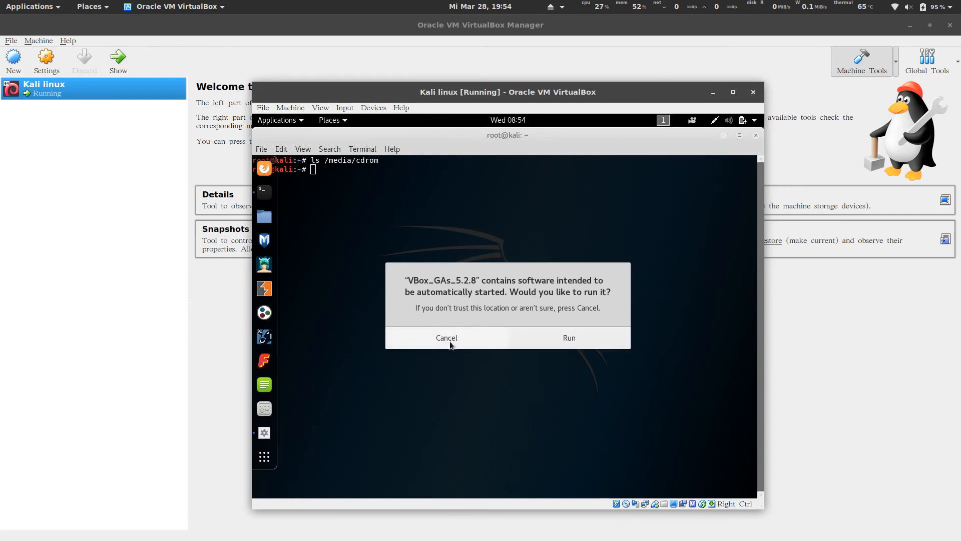
pyautogui.click(566, 340)
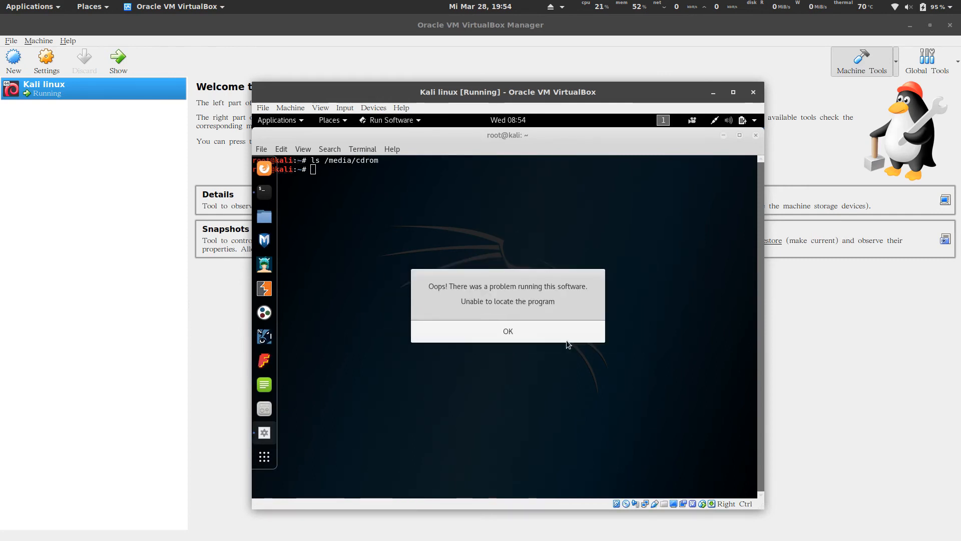
pyautogui.click(525, 332)
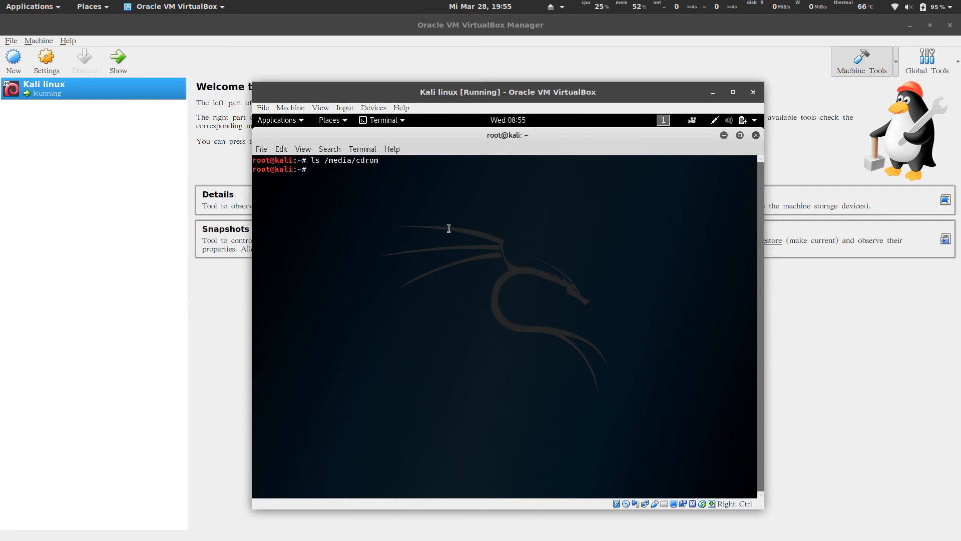
# Change to /media/cdrom and list the Guest Additions CD files.
pyautogui.write('cd /med')
pyautogui.press('Tab')
pyautogui.write('cdrom')
pyautogui.press('Return')
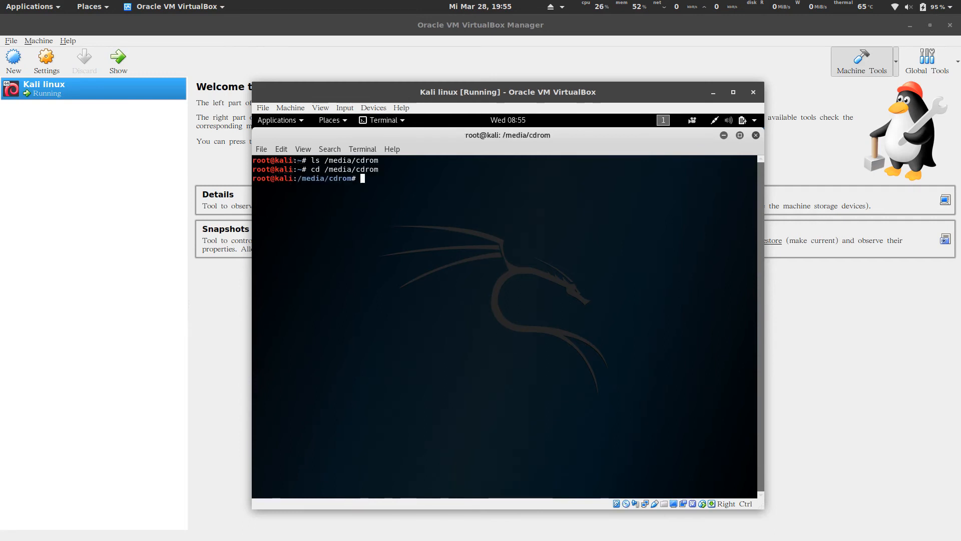
pyautogui.write('ls')
pyautogui.press('Return')
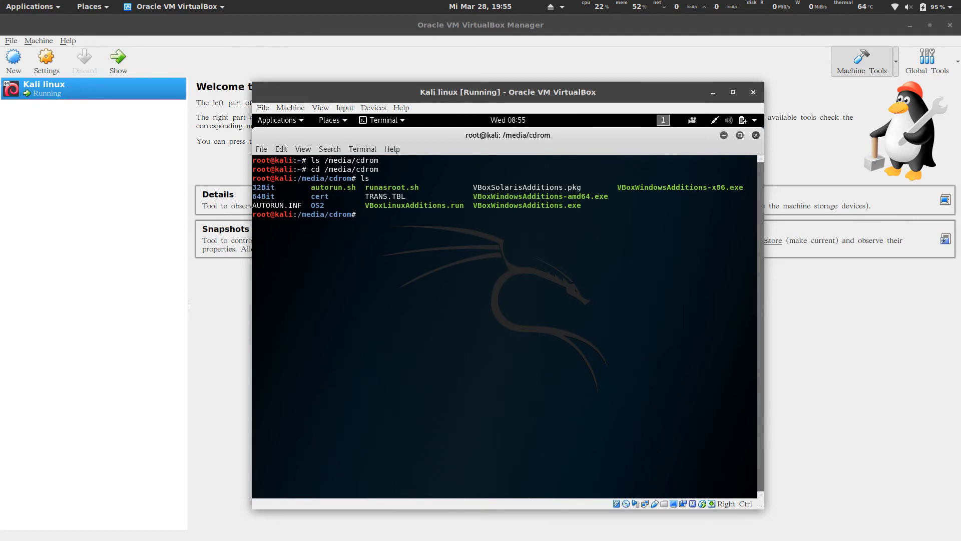
# Run the VBoxLinuxAdditions.run installer, then reboot the guest with reboot now.
pyautogui.write('./')
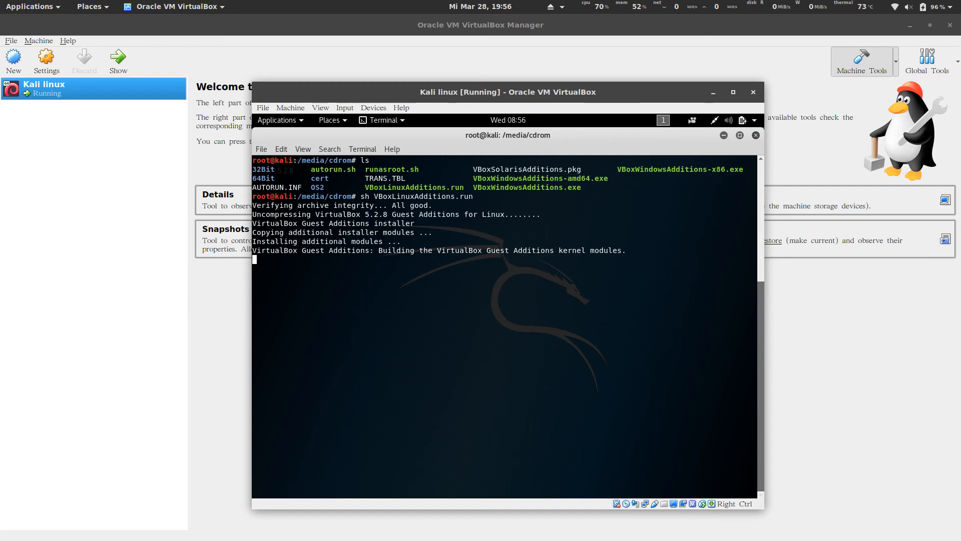
pyautogui.write('reboot now')
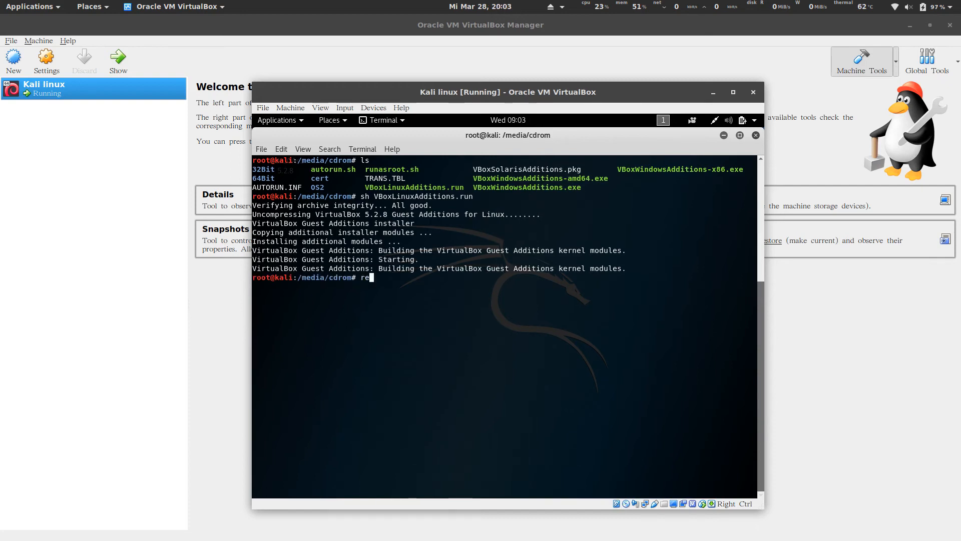
pyautogui.press('Return')
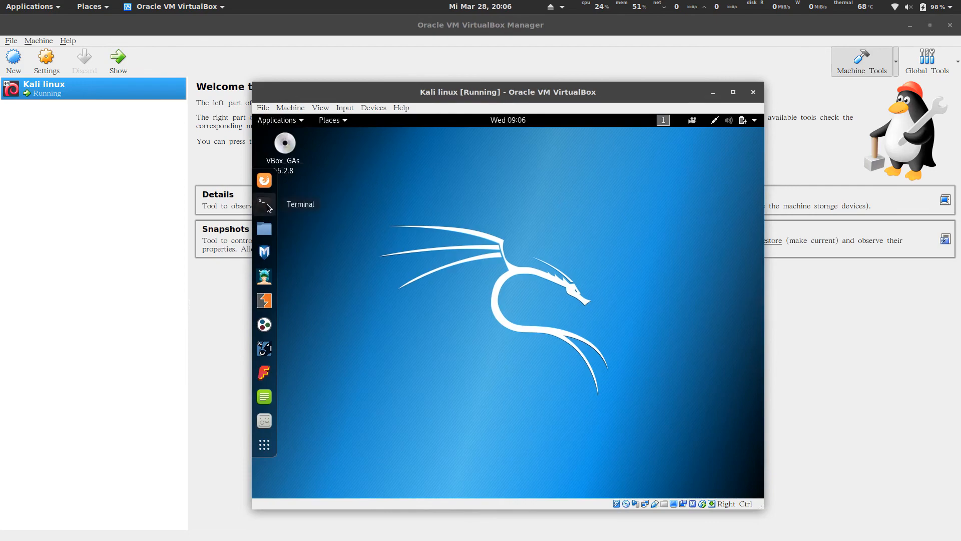
# Maximise the Kali VM window and open a maximised terminal in the guest.
pyautogui.doubleClick(389, 95)
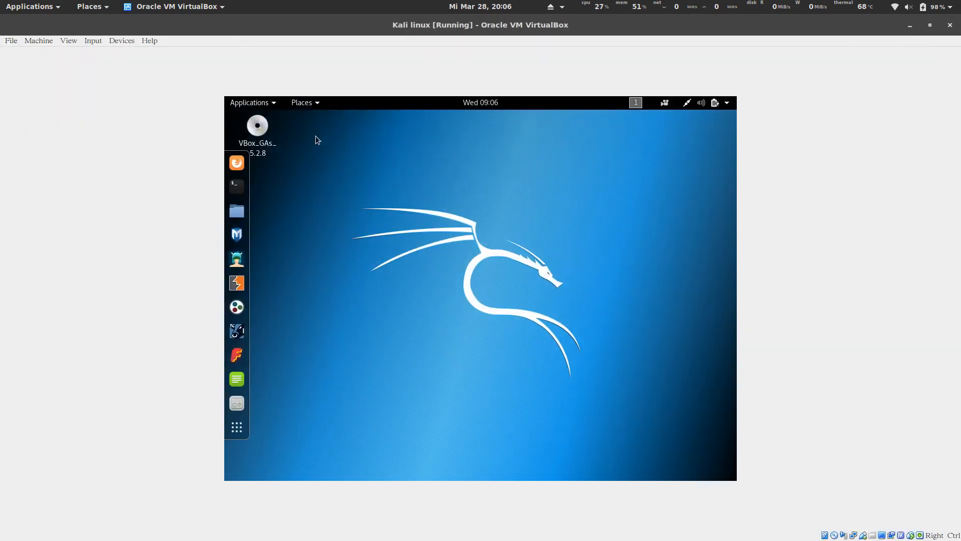
pyautogui.click(240, 189)
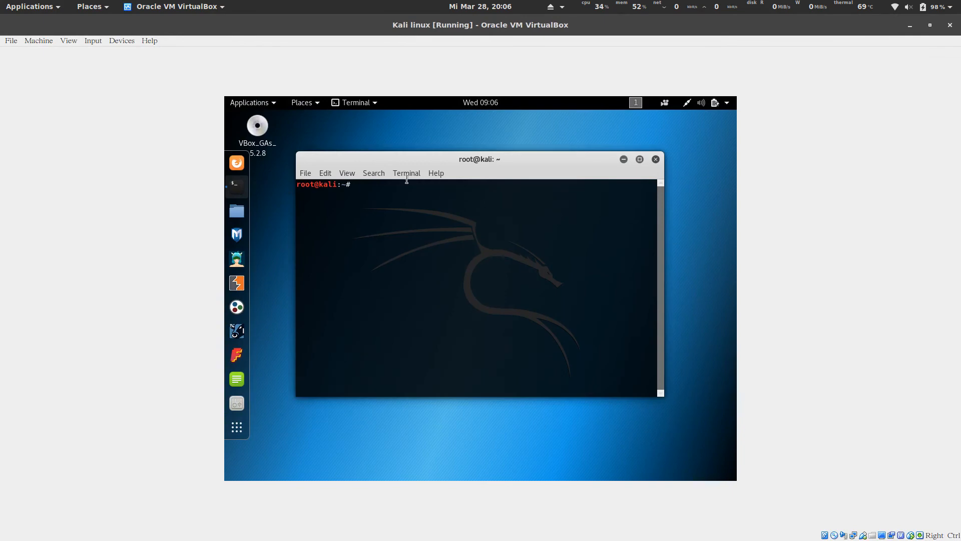
pyautogui.doubleClick(430, 161)
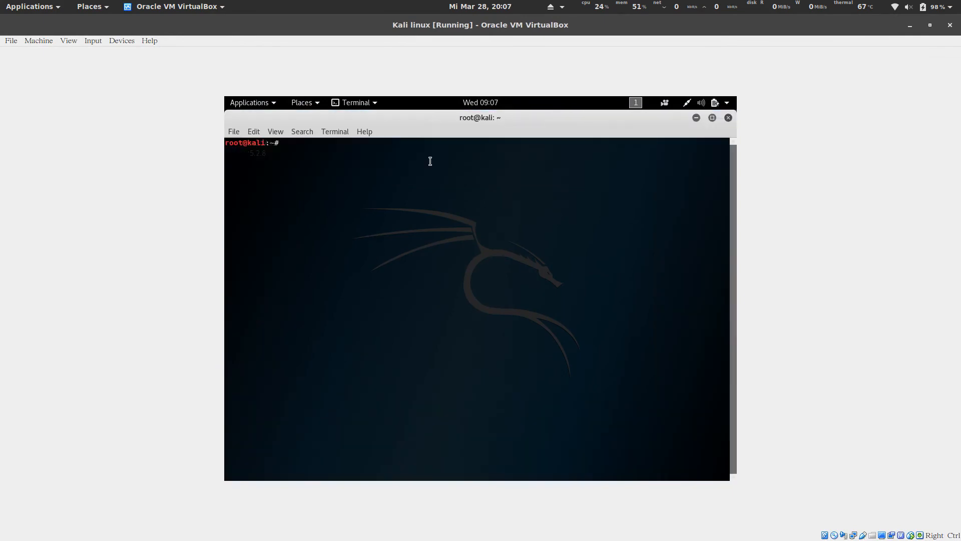
# Type the command 'apt-get update && apt-get upgrade -y && apt-get dist-upgrade -y && reboot now'.
pyautogui.write('aptg-et')
pyautogui.press('BackSpace')
pyautogui.press('BackSpace')
pyautogui.press('BackSpace')
pyautogui.press('BackSpace')
pyautogui.write('-get update && apt-get up')
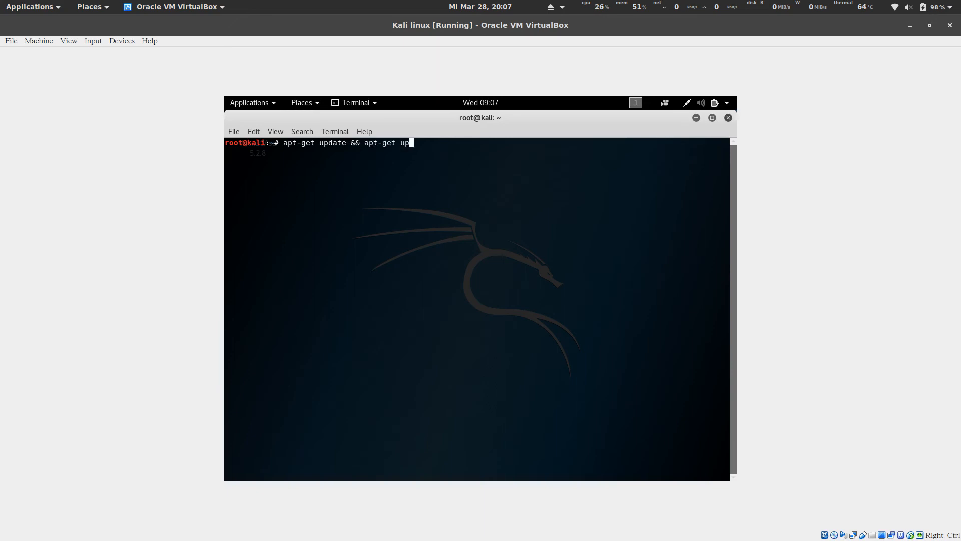
pyautogui.write('grade -y && apt-get dist-upgrade -y &')
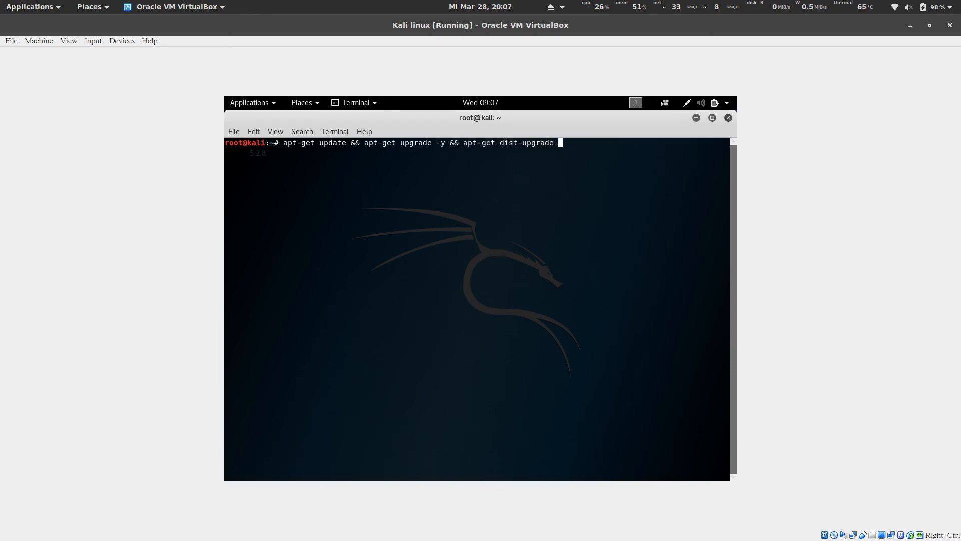
pyautogui.write('& reboot now')
# Run the update, upgrade and reboot command, then enter username root at the login screen.
pyautogui.press('Return')
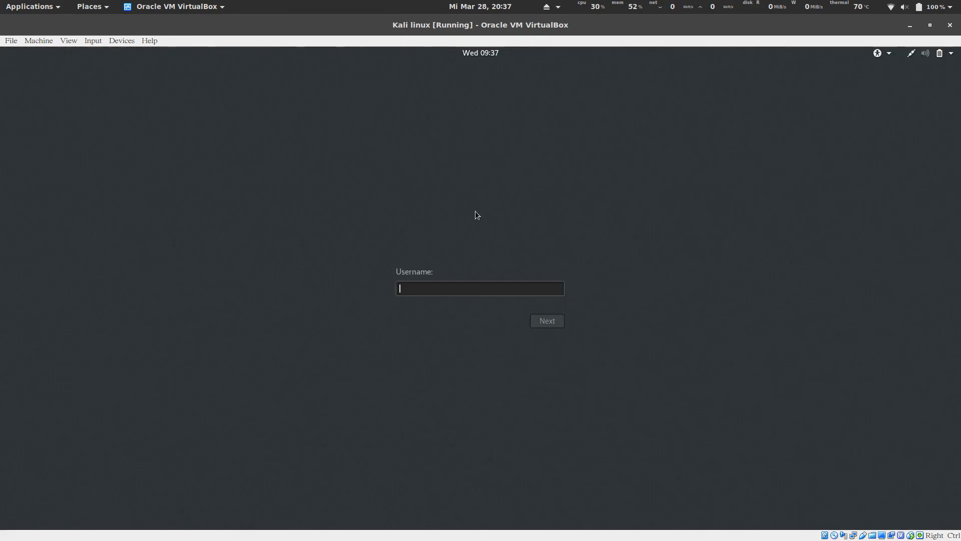
pyautogui.write('root')
pyautogui.press('Return')
# Enter the account password, retyping it after the first attempt fails, to reach the desktop.
pyautogui.write('•••••••••')
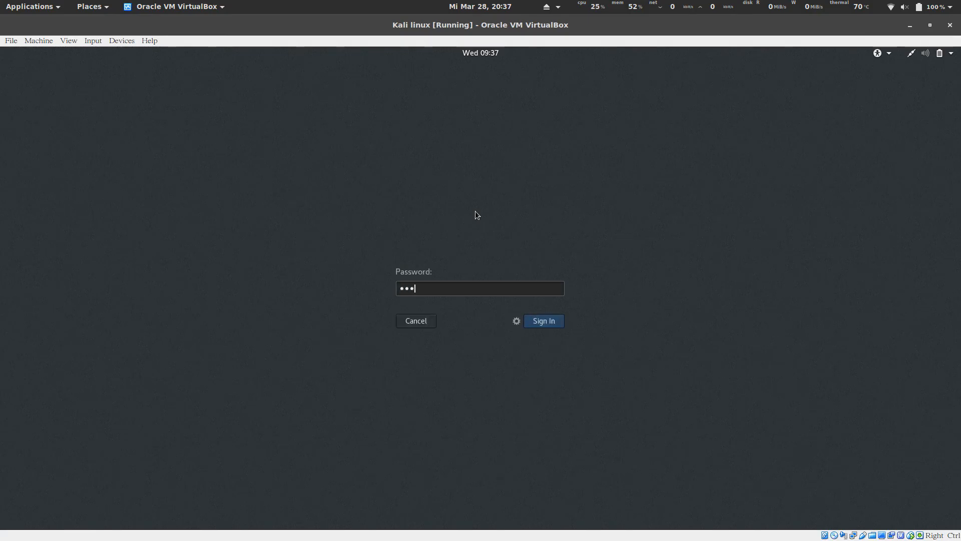
pyautogui.press('Return')
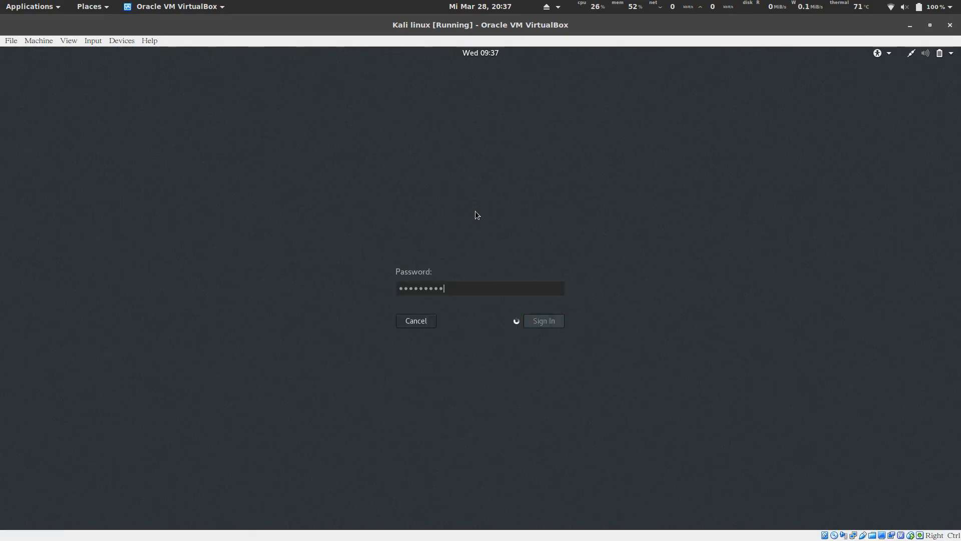
pyautogui.write('••••')
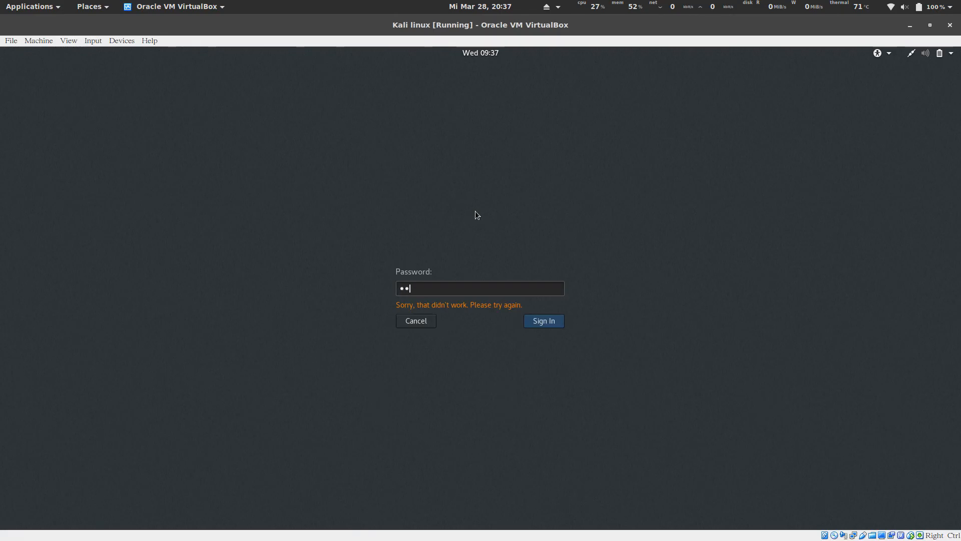
pyautogui.write('•••')
pyautogui.press('Return')
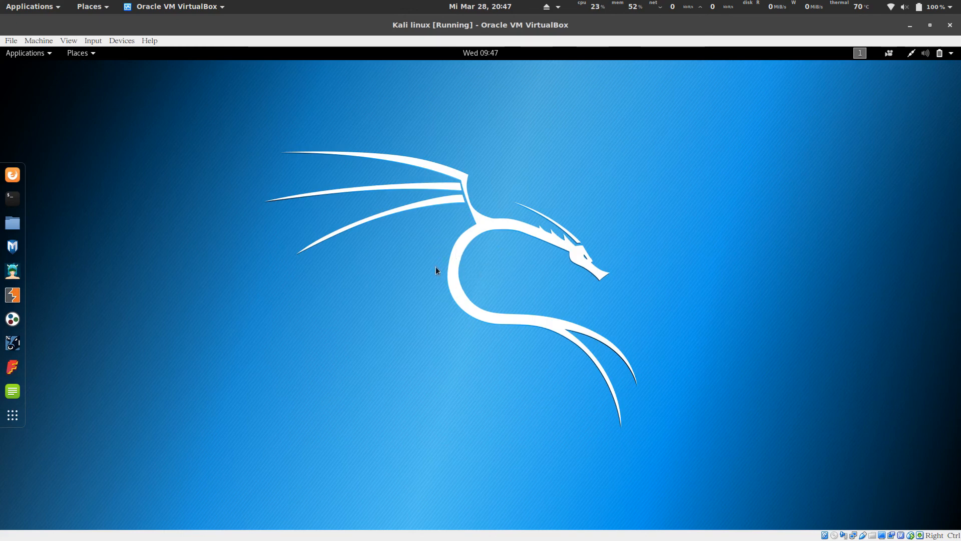
# In the VM's Shared Folders settings, add kali_shared with Auto-mount and Make Permanent, then save.
pyautogui.click(38, 41)
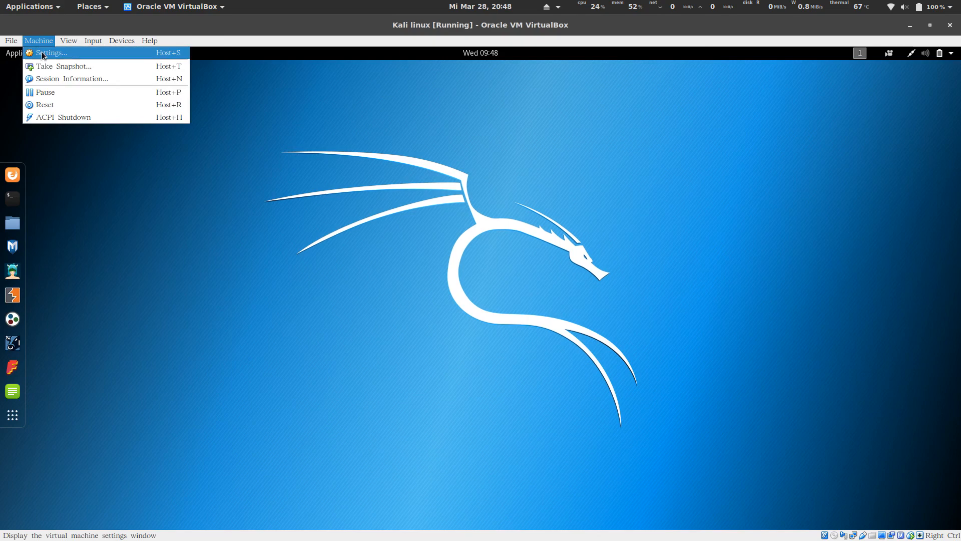
pyautogui.click(50, 53)
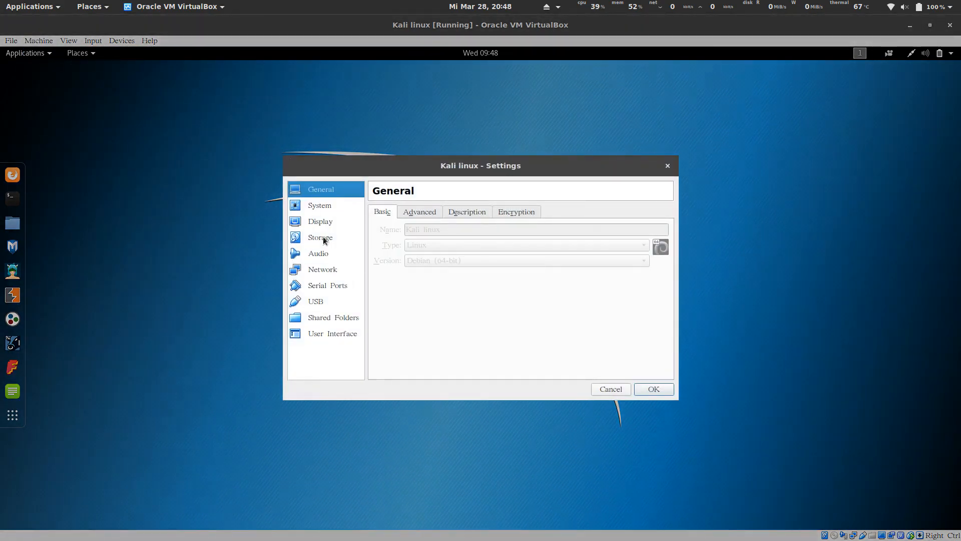
pyautogui.click(321, 323)
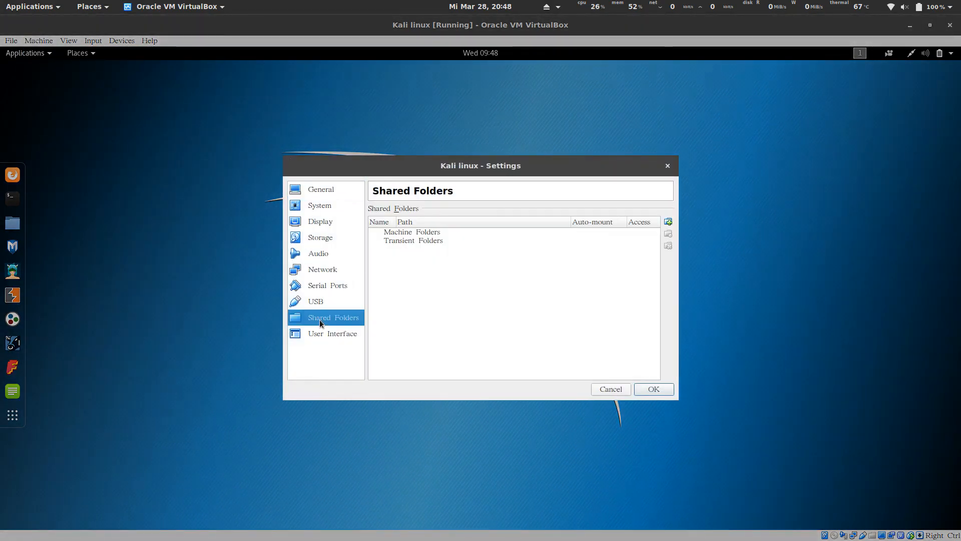
pyautogui.click(668, 224)
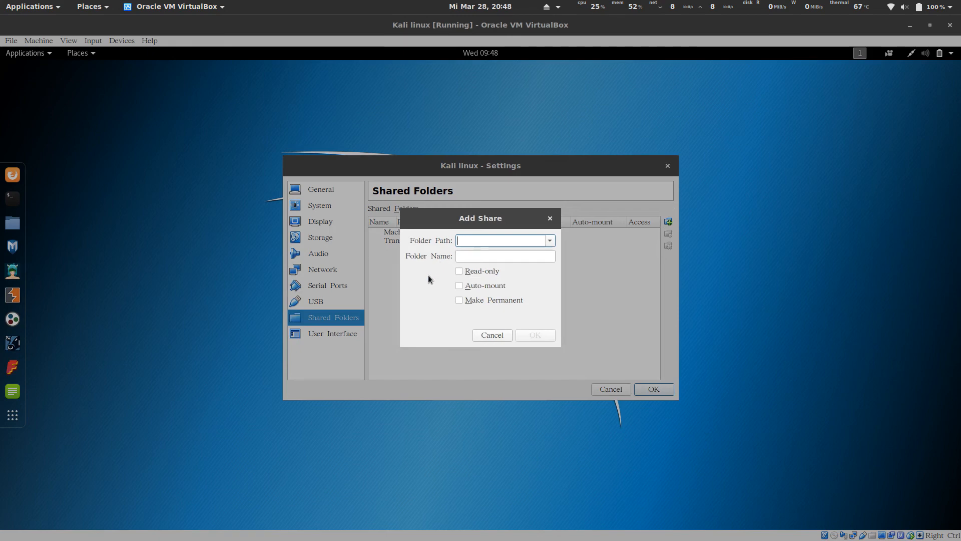
pyautogui.click(549, 241)
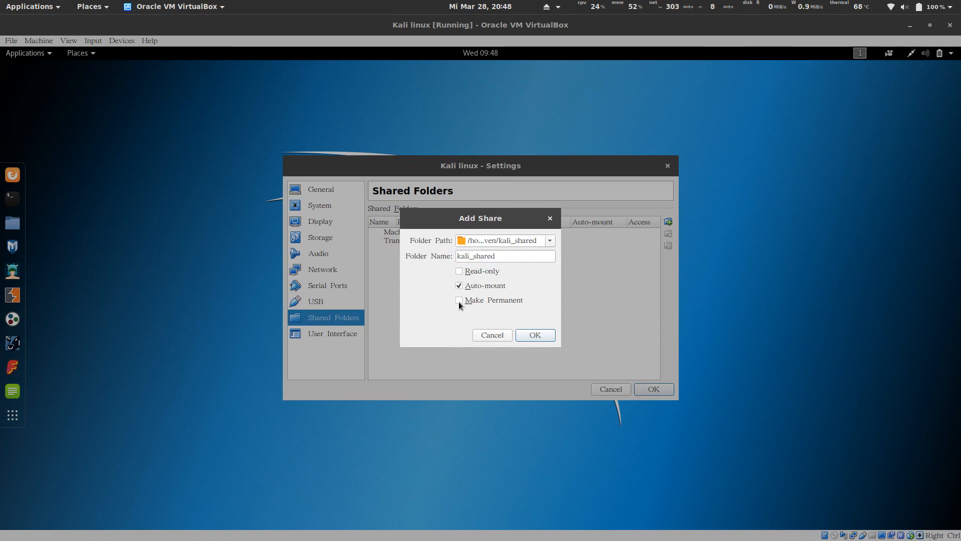
pyautogui.click(459, 300)
pyautogui.click(532, 335)
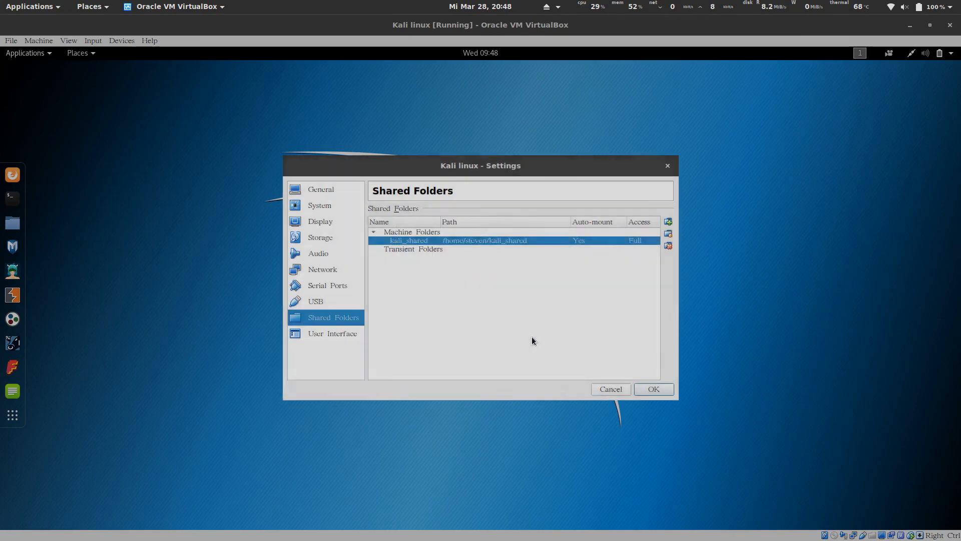
pyautogui.click(648, 389)
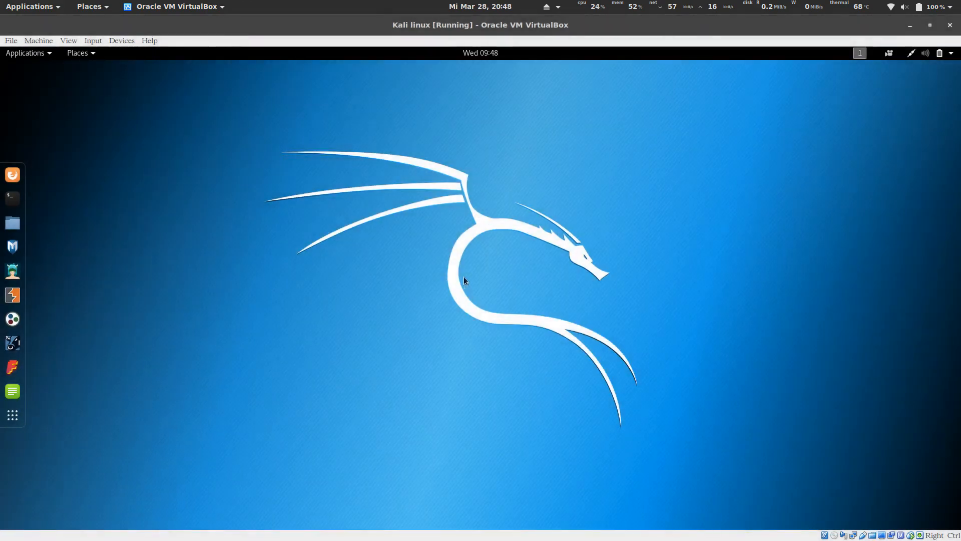
# Open Files showing the shared folder in Home, place it right, and open a terminal centre-left.
pyautogui.click(12, 223)
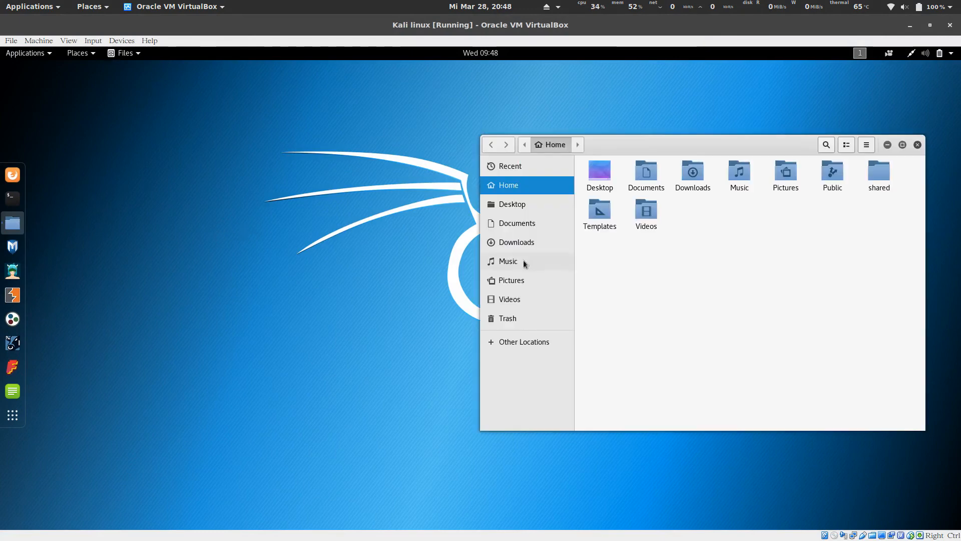
pyautogui.moveTo(717, 145); pyautogui.dragTo(484, 145)
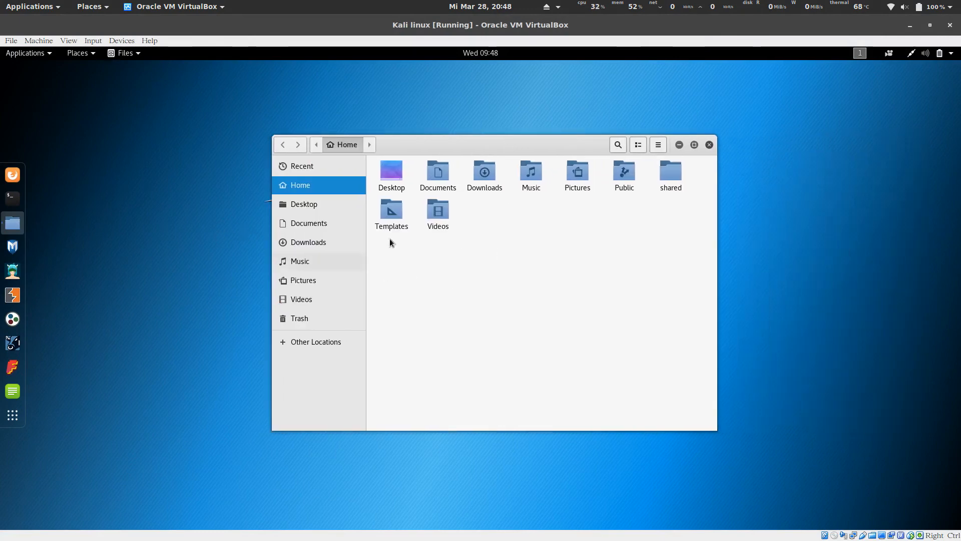
pyautogui.click(667, 176)
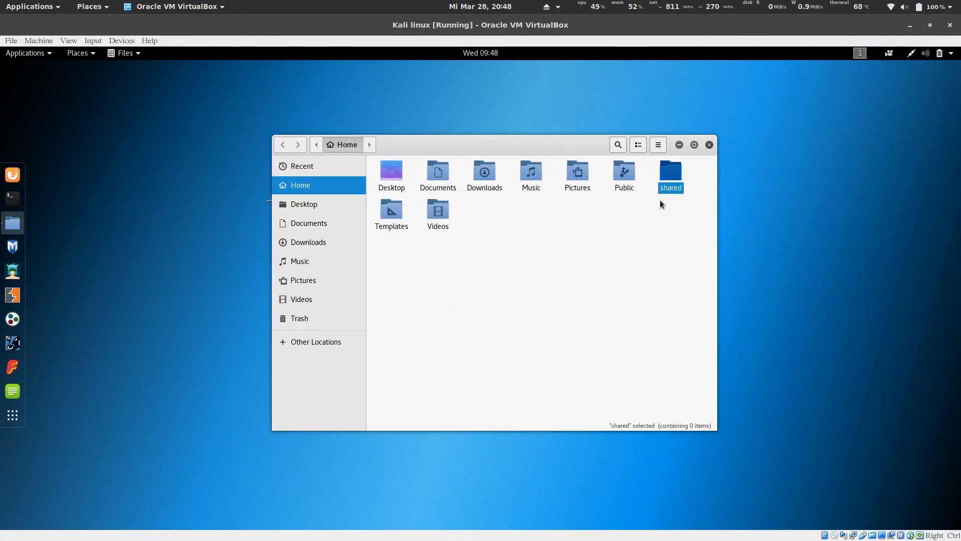
pyautogui.click(667, 215)
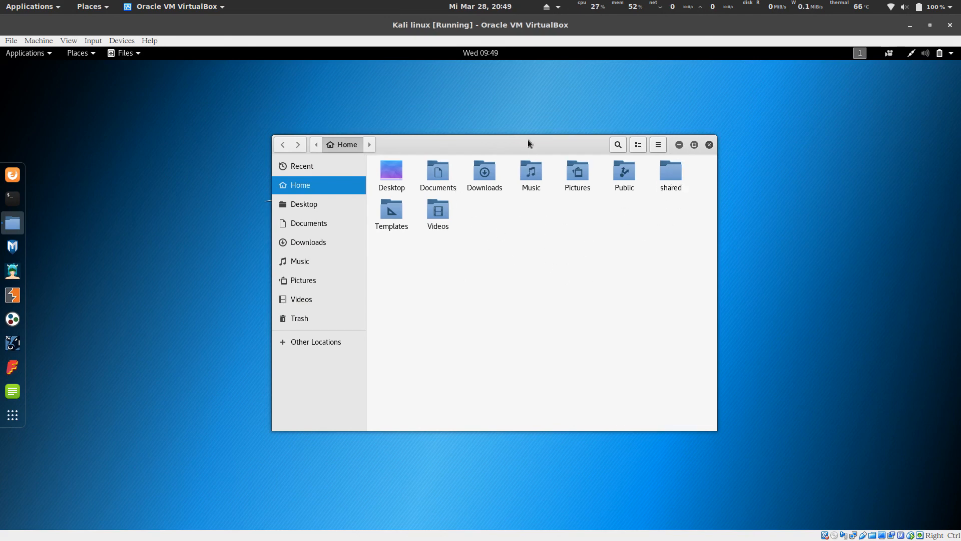
pyautogui.moveTo(529, 144); pyautogui.dragTo(736, 132)
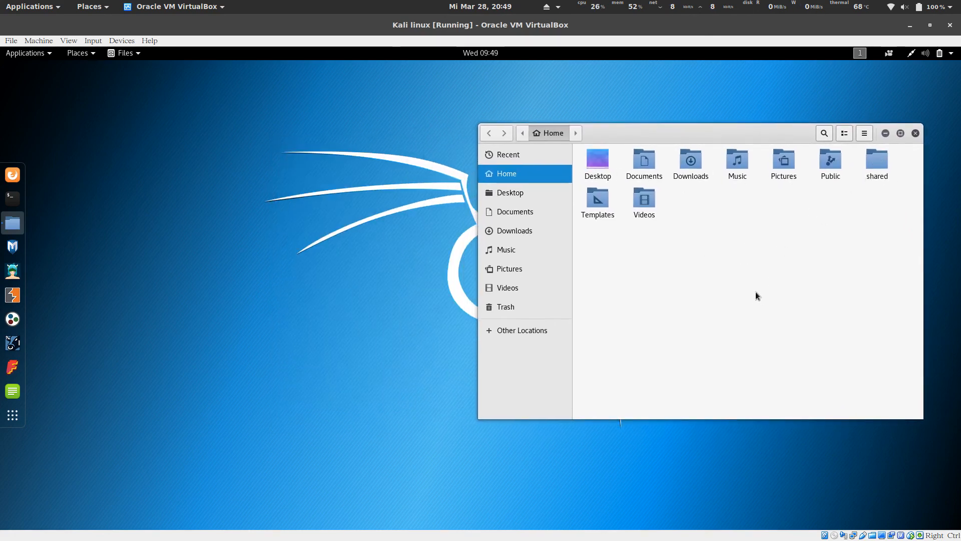
pyautogui.click(13, 198)
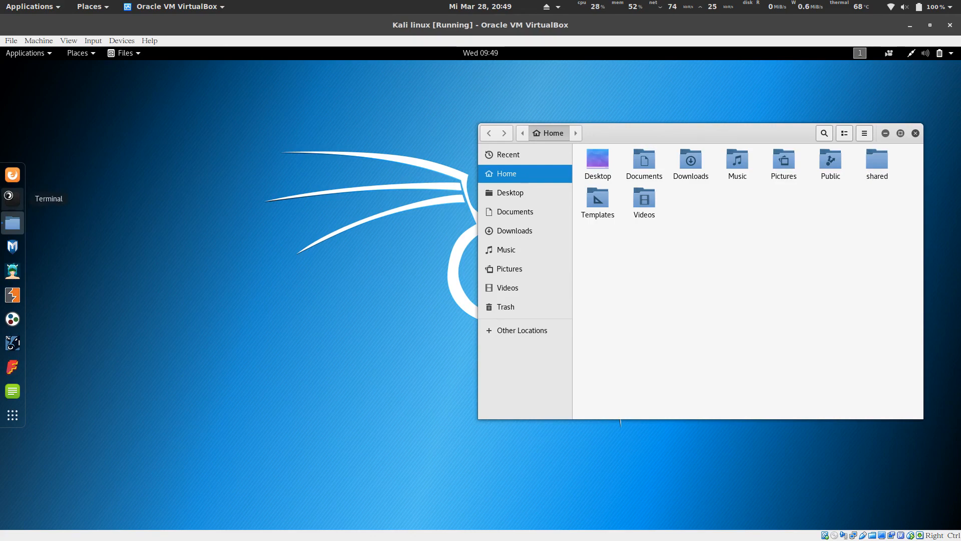
pyautogui.moveTo(231, 78); pyautogui.dragTo(401, 165)
# Run 'mount -t vboxsf kali_shared /root/shared/' and move the terminal to the lower left.
pyautogui.write('moun')
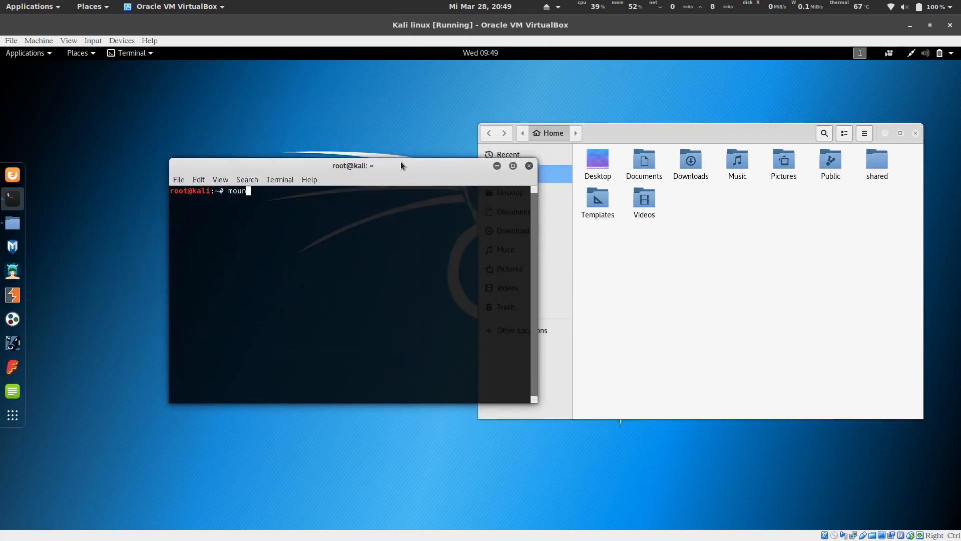
pyautogui.write('t -t v')
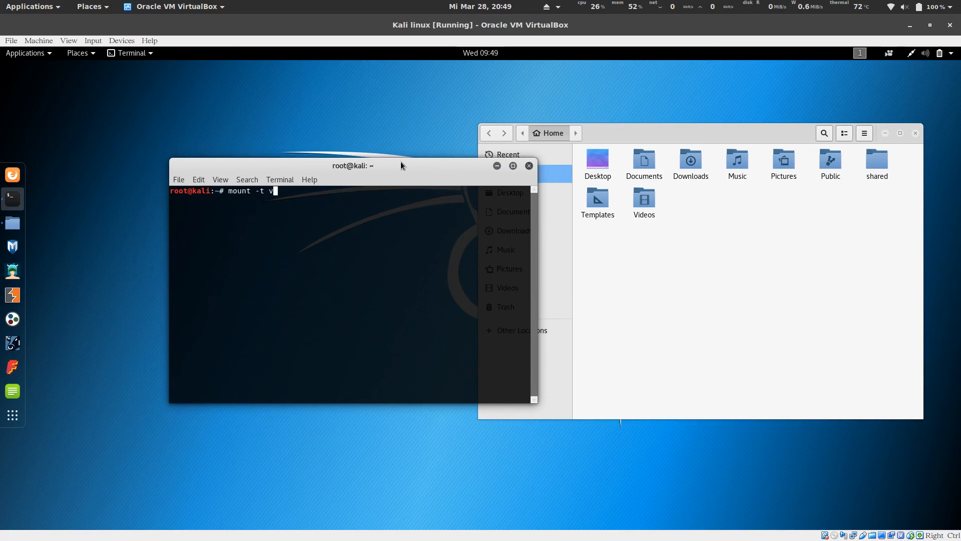
pyautogui.write('boxsf')
pyautogui.write(' kal')
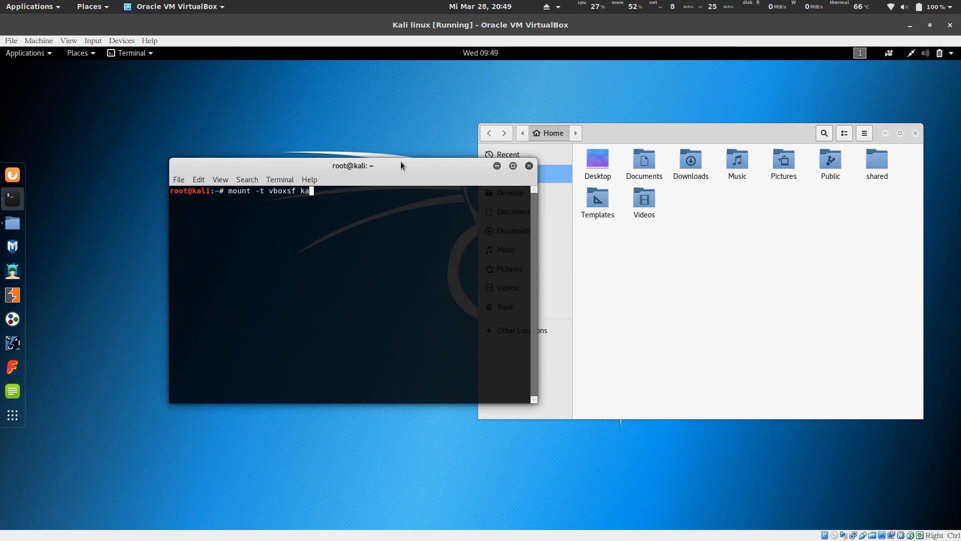
pyautogui.write('i_shared /r')
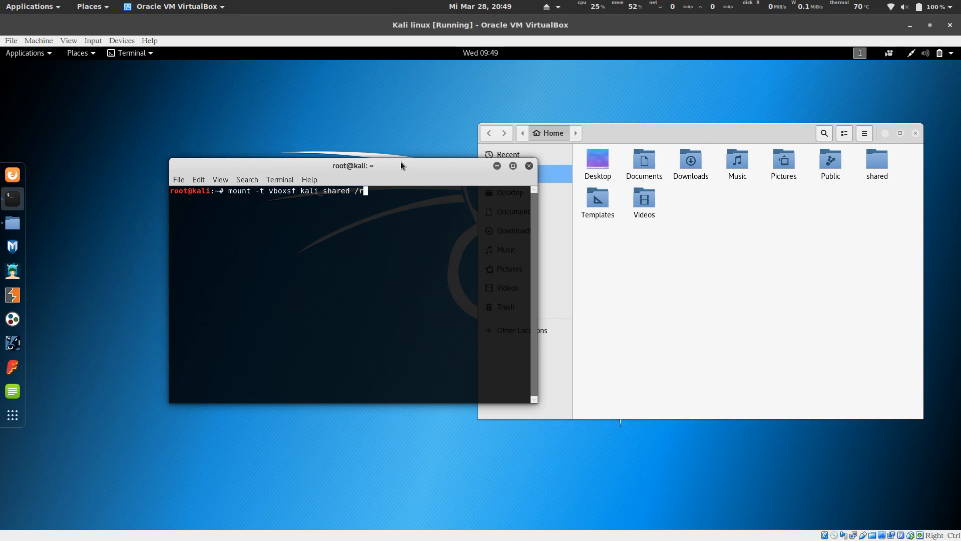
pyautogui.write('oot/shared/')
pyautogui.press('Return')
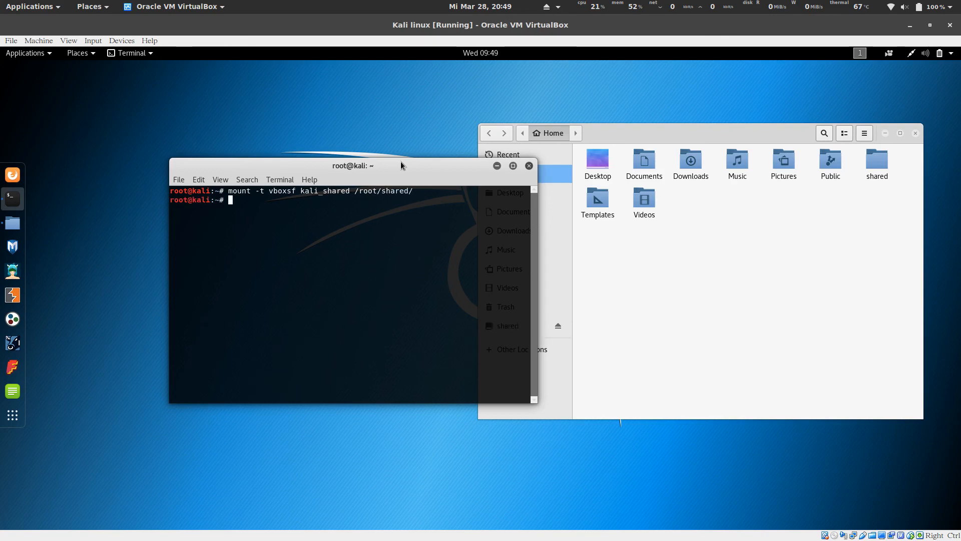
pyautogui.moveTo(383, 166); pyautogui.dragTo(296, 256)
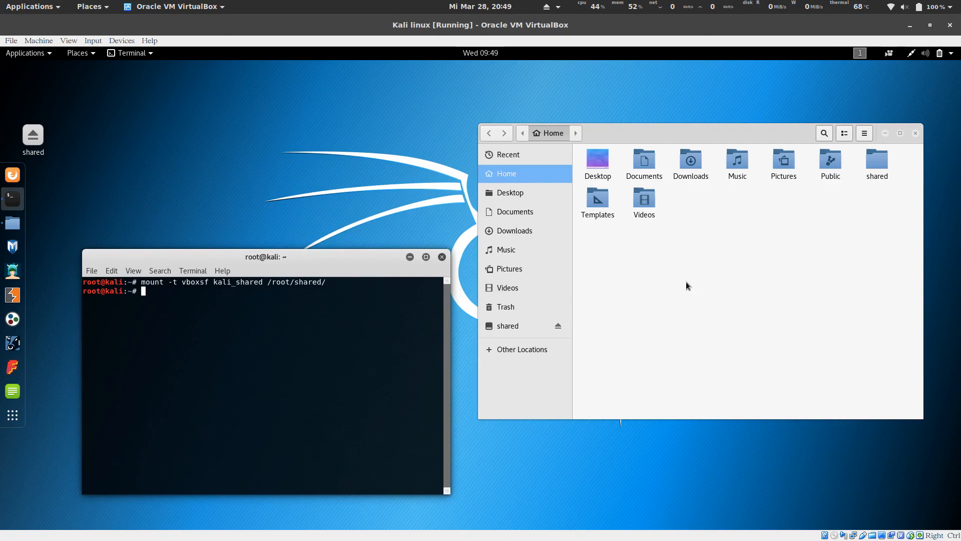
# Open the mounted shared folder in Files and create a new folder named test.
pyautogui.click(653, 282)
pyautogui.click(516, 328)
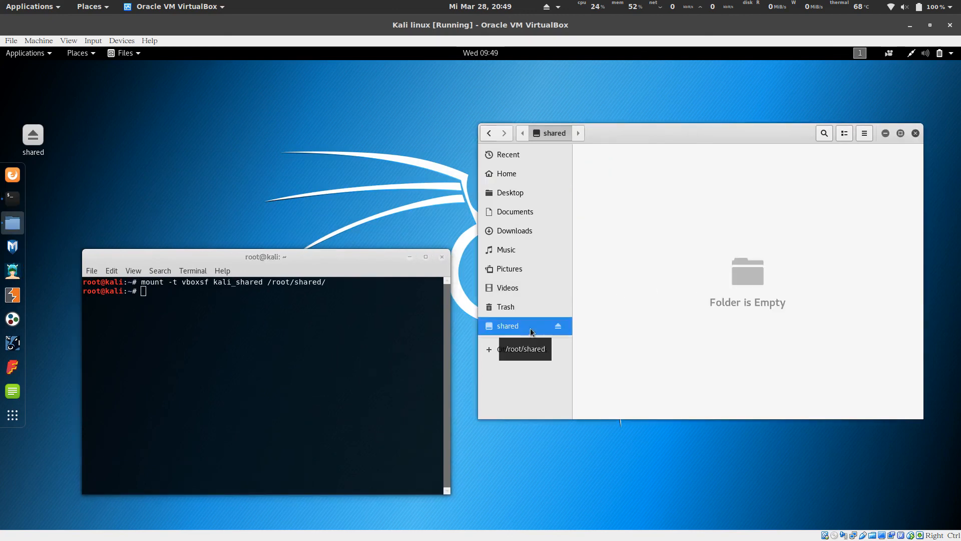
pyautogui.rightClick(619, 223)
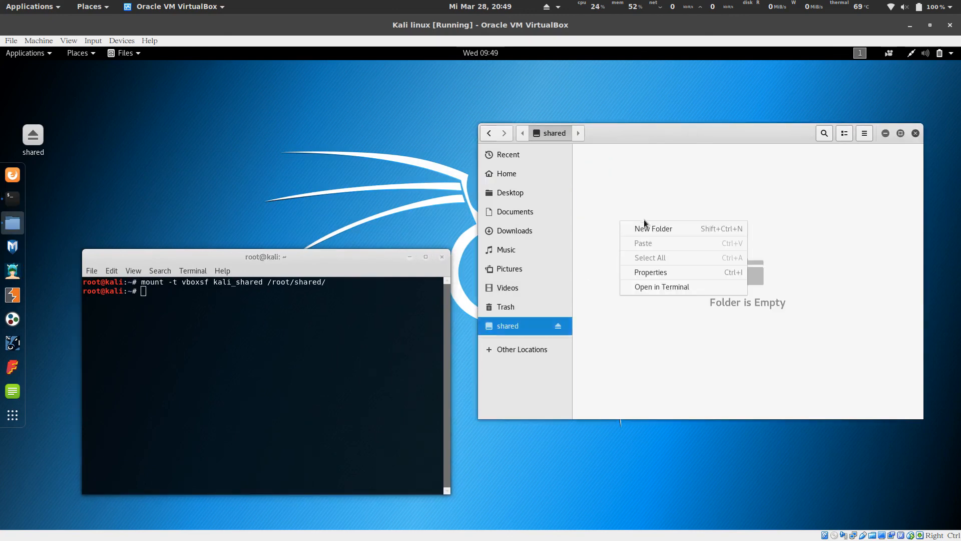
pyautogui.click(599, 265)
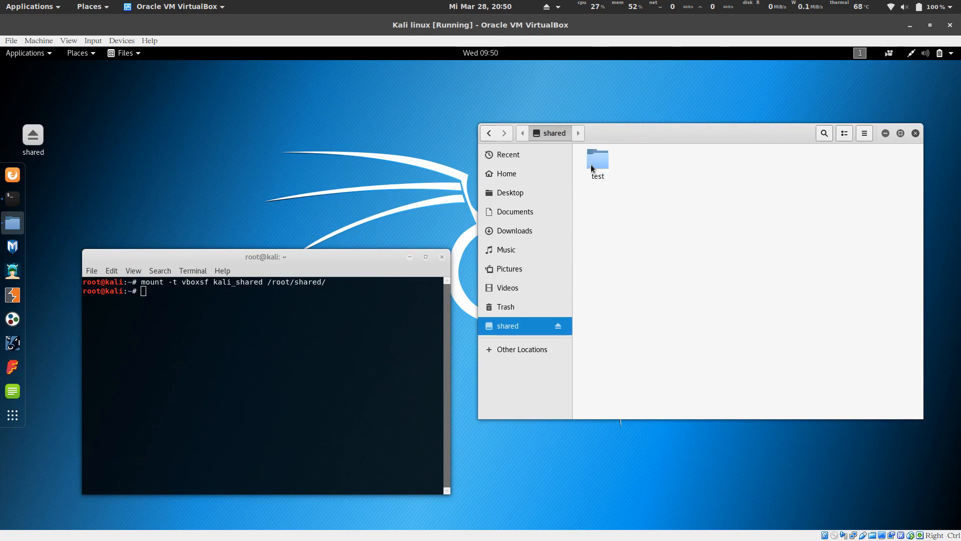
pyautogui.click(591, 167)
pyautogui.click(603, 213)
# Close the file manager and move the terminal to the centre of the screen.
pyautogui.moveTo(716, 138); pyautogui.dragTo(707, 138)
pyautogui.click(906, 135)
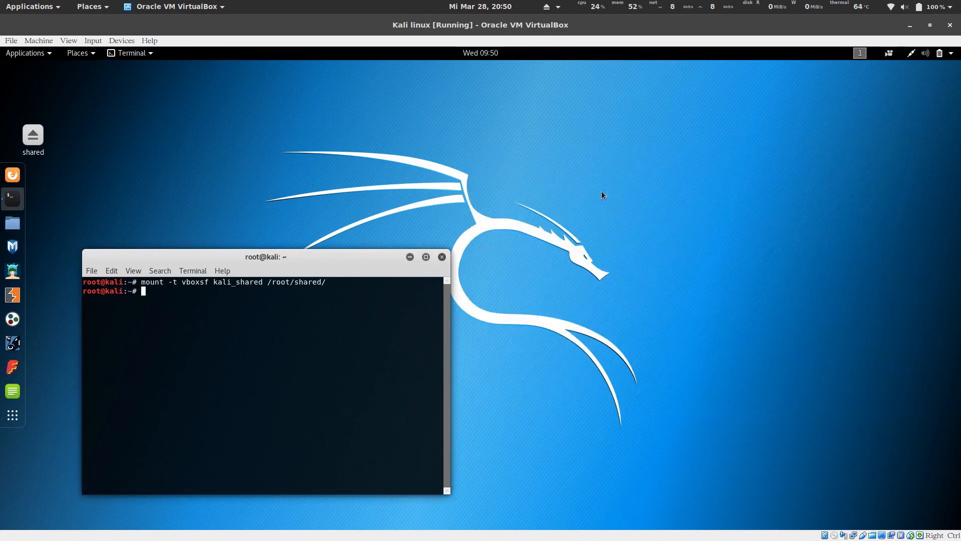
pyautogui.moveTo(337, 260); pyautogui.dragTo(551, 152)
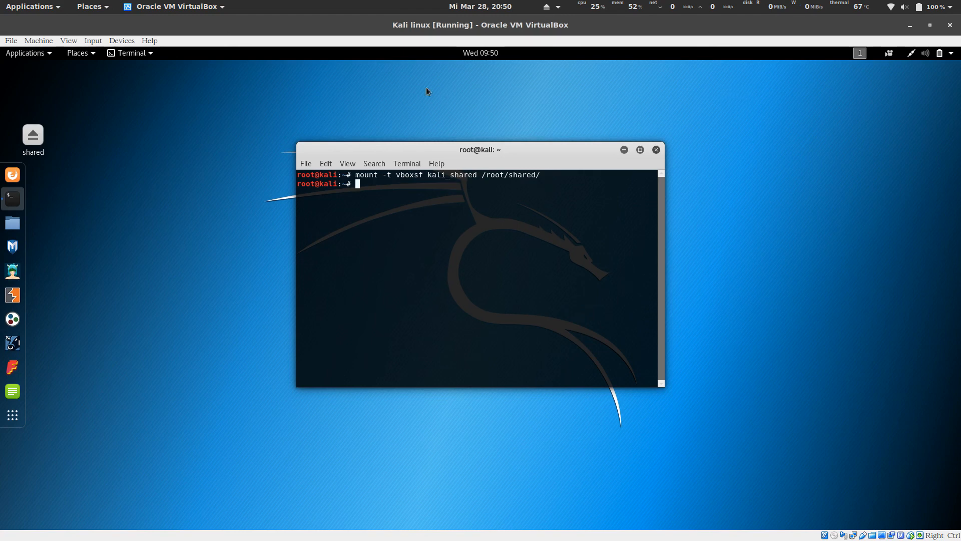
pyautogui.click(44, 41)
pyautogui.click(44, 53)
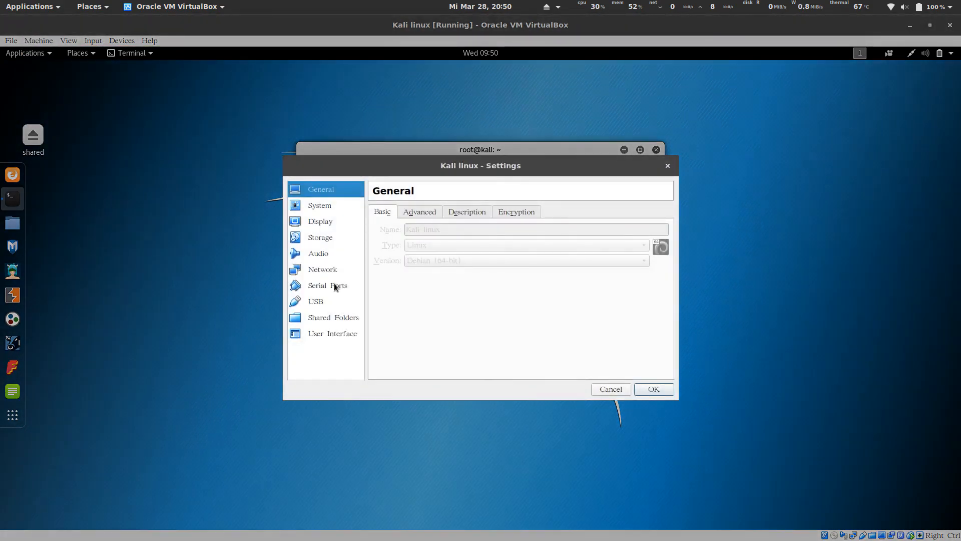
pyautogui.click(336, 272)
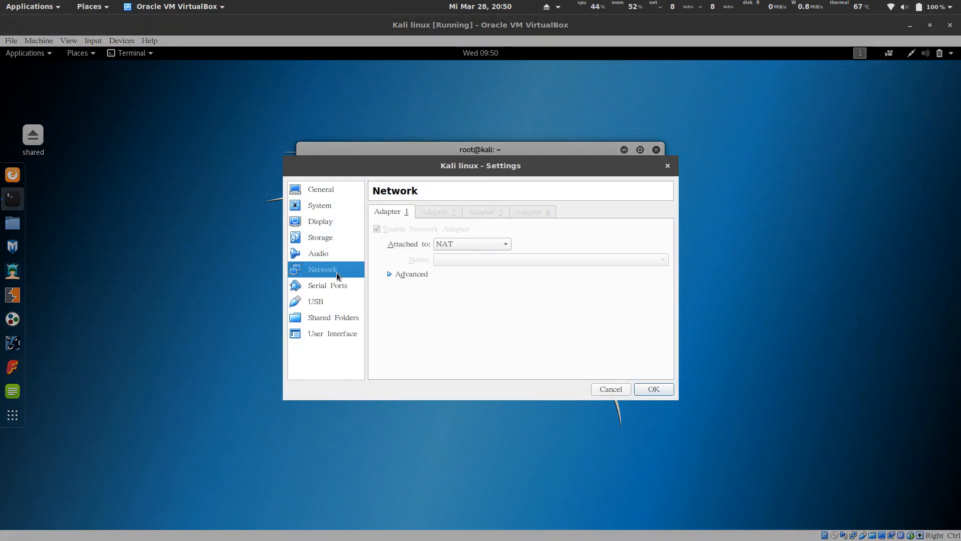
pyautogui.click(473, 244)
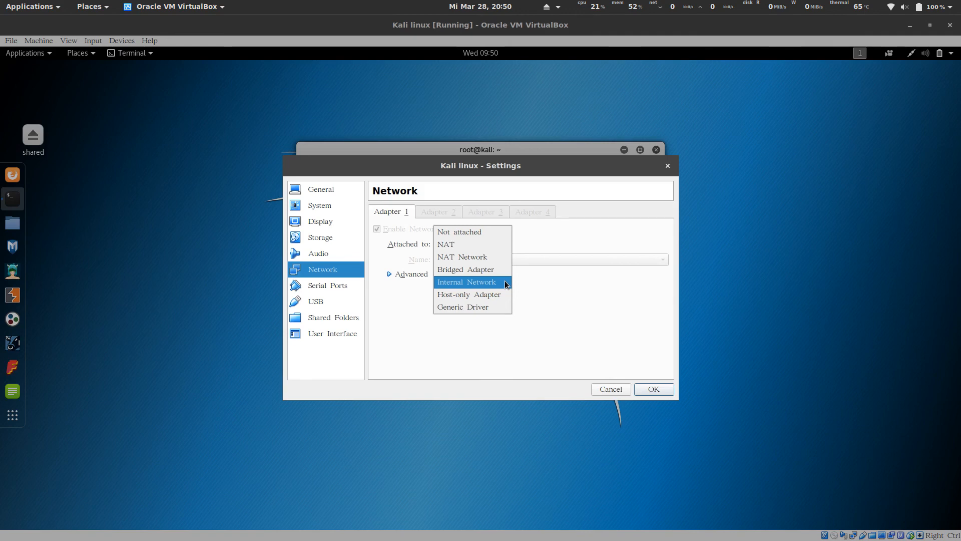
pyautogui.click(558, 286)
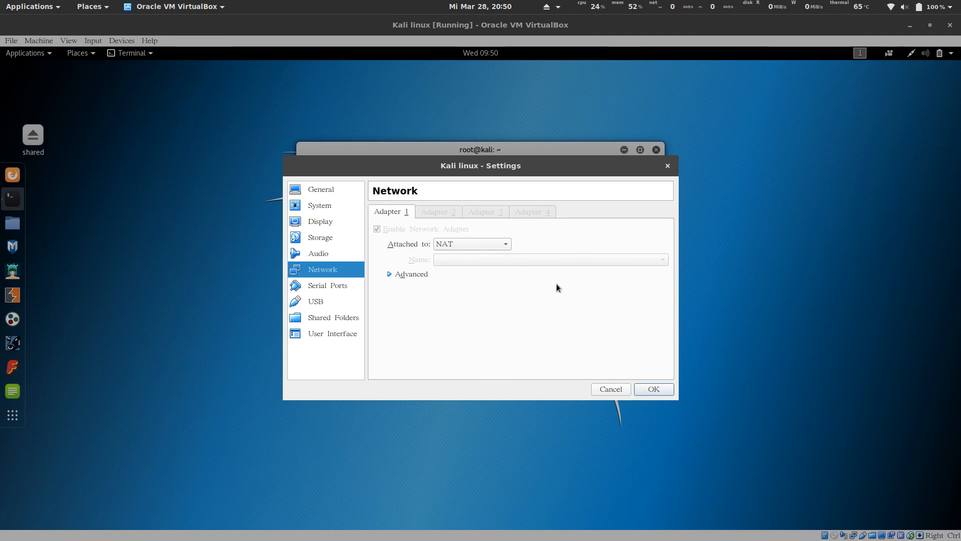
pyautogui.click(667, 165)
pyautogui.click(673, 118)
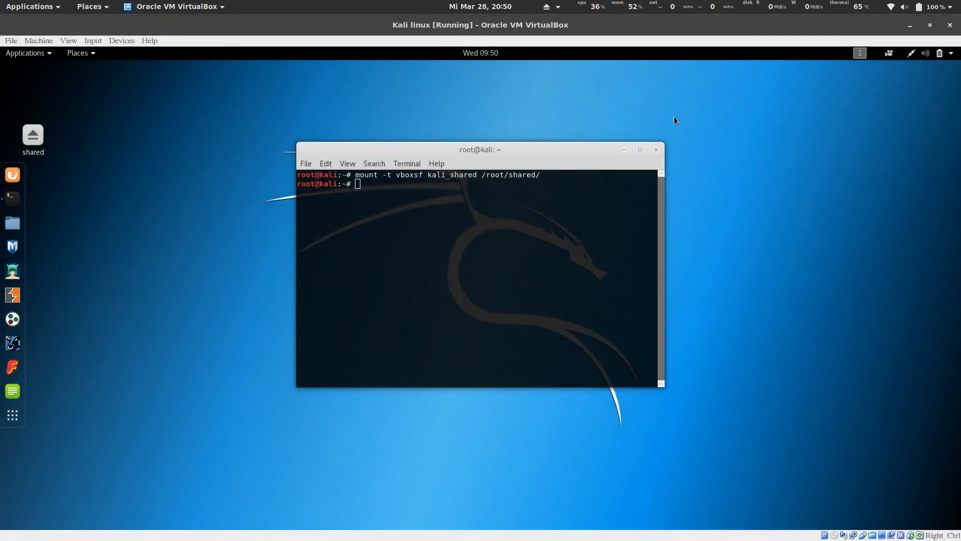
# Minimize the Kali VM and highlight intnet, 10.10.10.1 and 10.10.10.100 in the dhcpserver command.
pyautogui.click(914, 28)
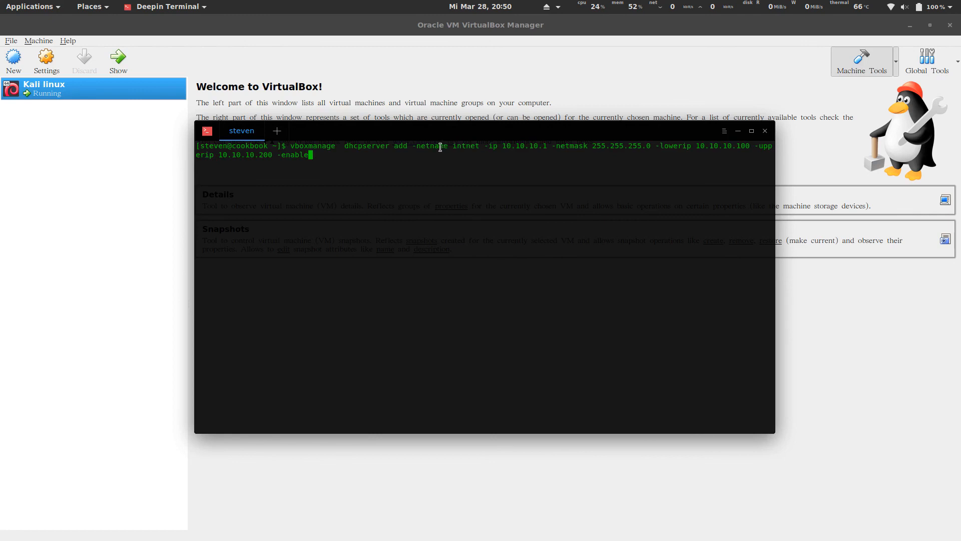
pyautogui.moveTo(416, 145); pyautogui.dragTo(472, 145)
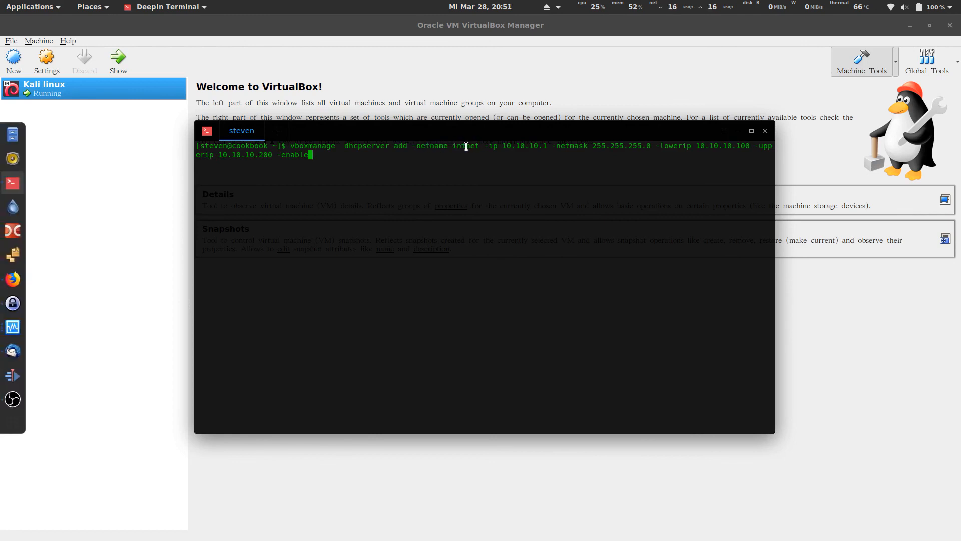
pyautogui.moveTo(452, 146); pyautogui.dragTo(479, 146)
pyautogui.click(475, 146)
pyautogui.moveTo(502, 145); pyautogui.dragTo(547, 146)
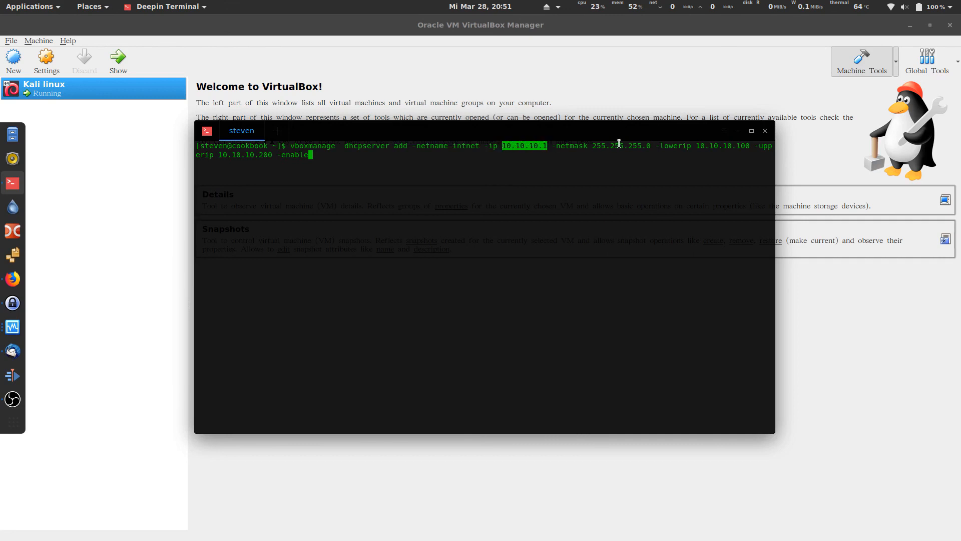
pyautogui.moveTo(695, 145); pyautogui.dragTo(750, 147)
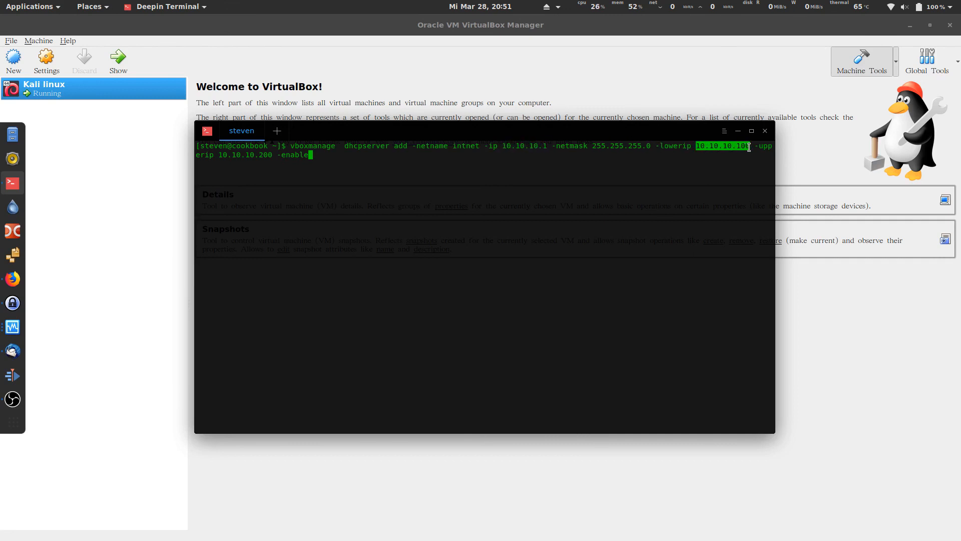